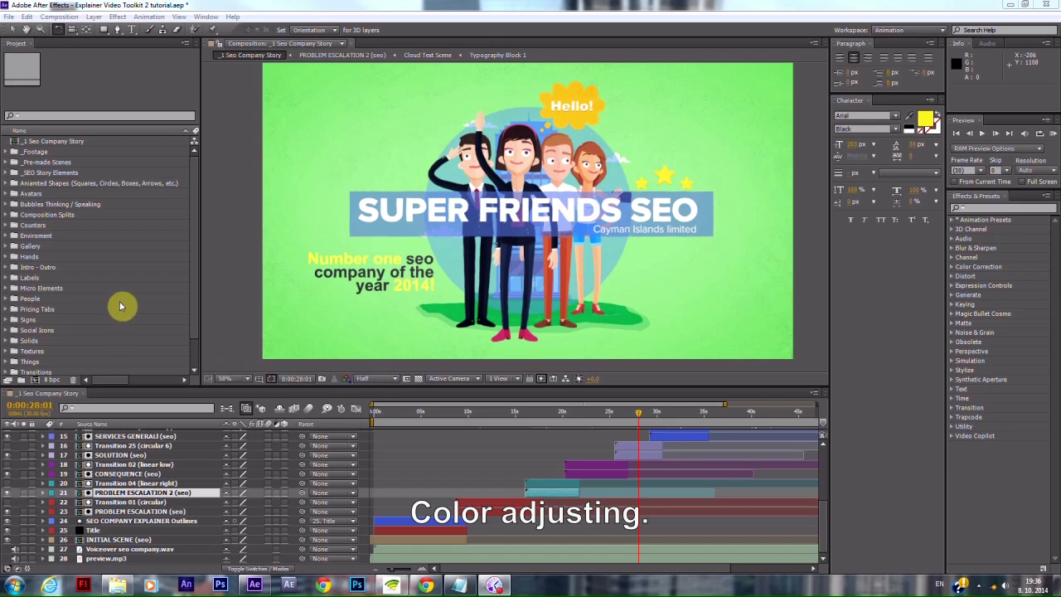
Step: Expand the Things > Devices folders in the Project panel and select the Scooter composition
scroll(185, 322, "down", 2)
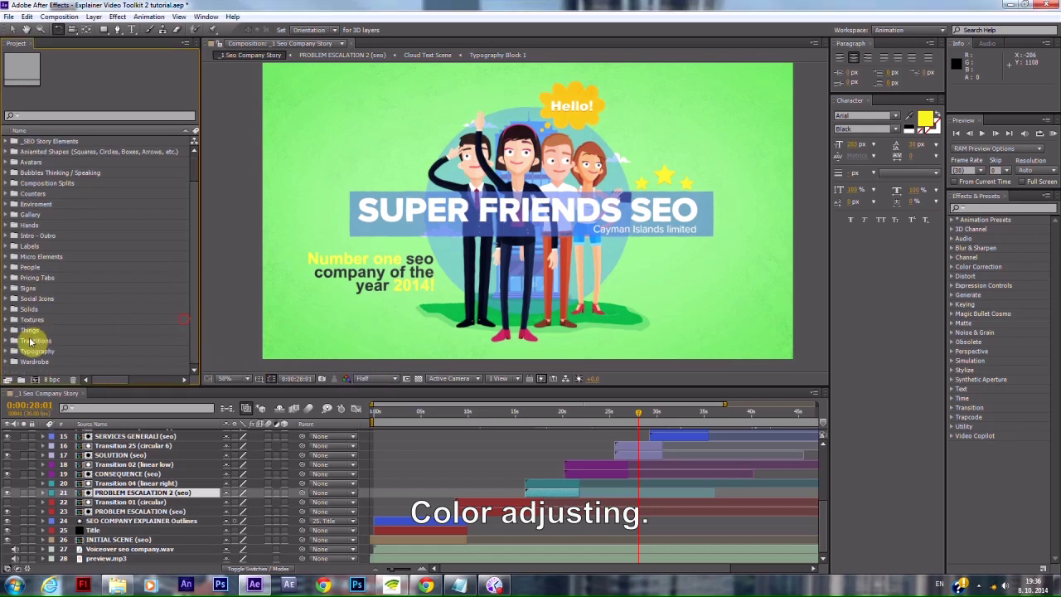
left_click(5, 330)
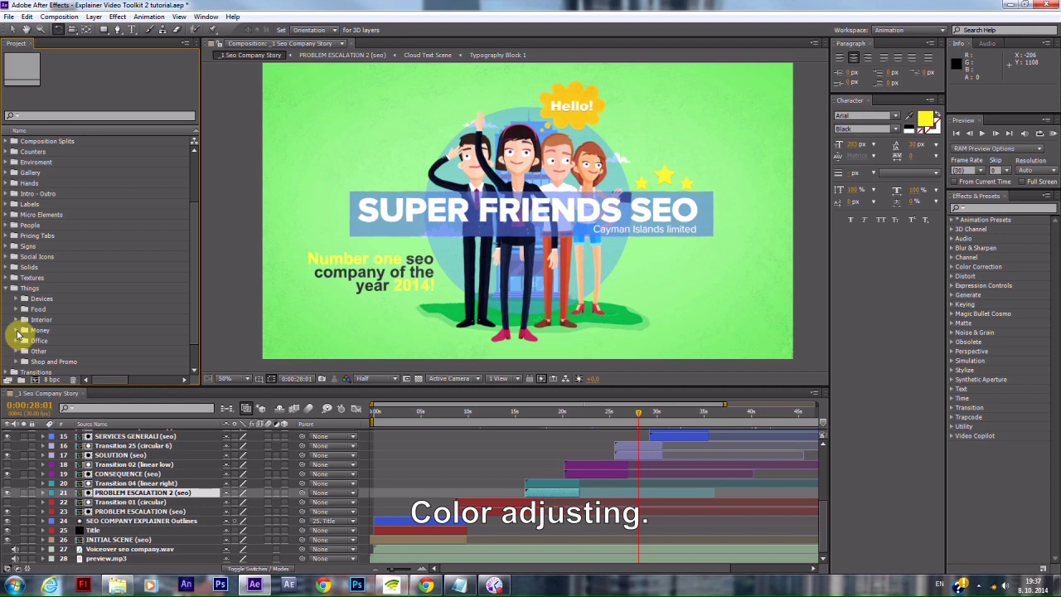
left_click(17, 299)
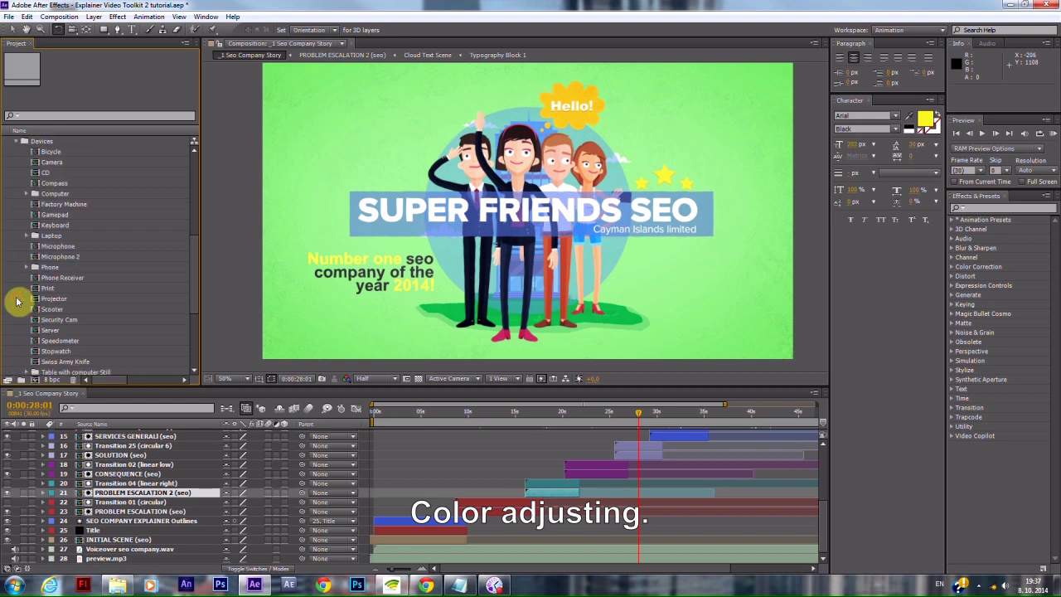
left_click(51, 312)
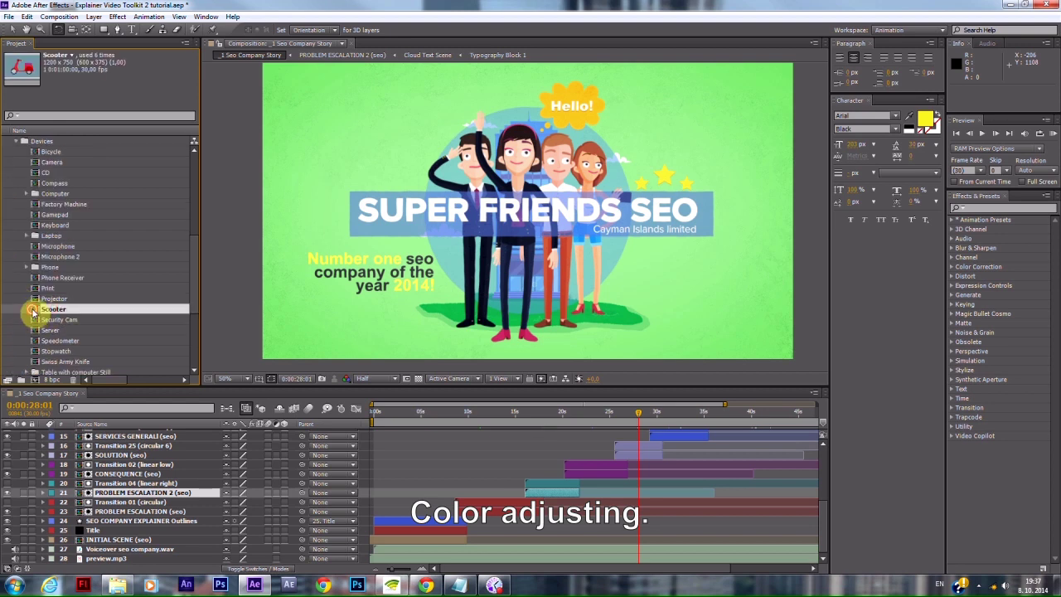
Step: Open the Scooter composition and set the body layer's fill colour to blue
double_click(33, 311)
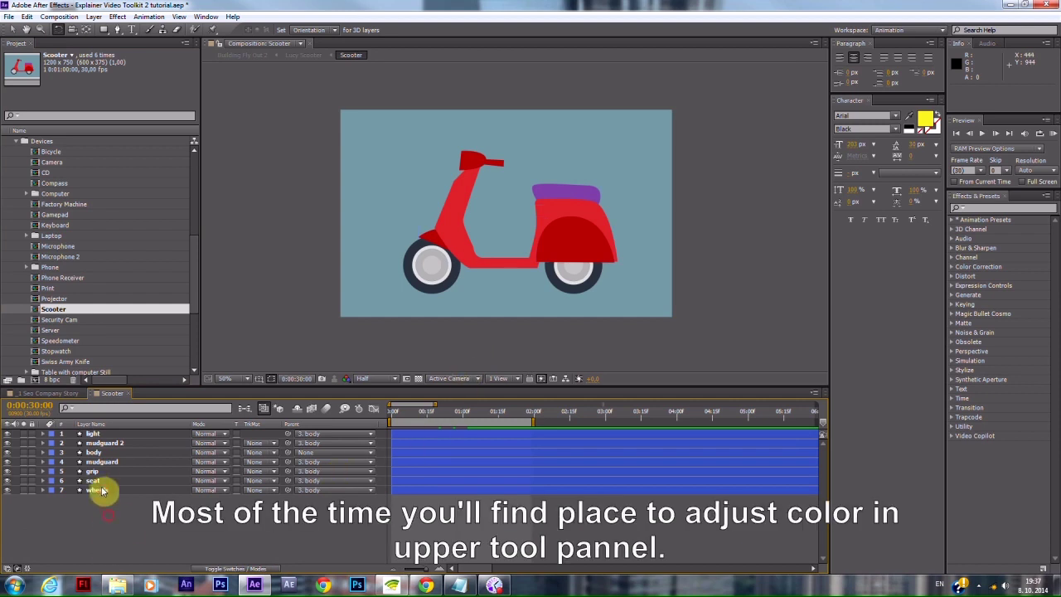
left_click(96, 452)
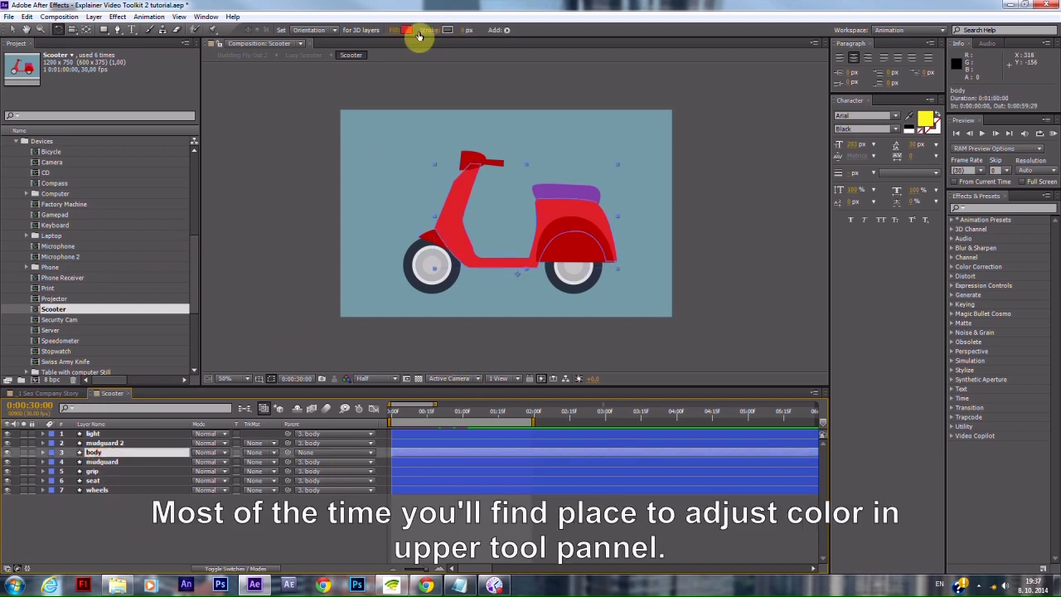
left_click(406, 30)
left_click(232, 412)
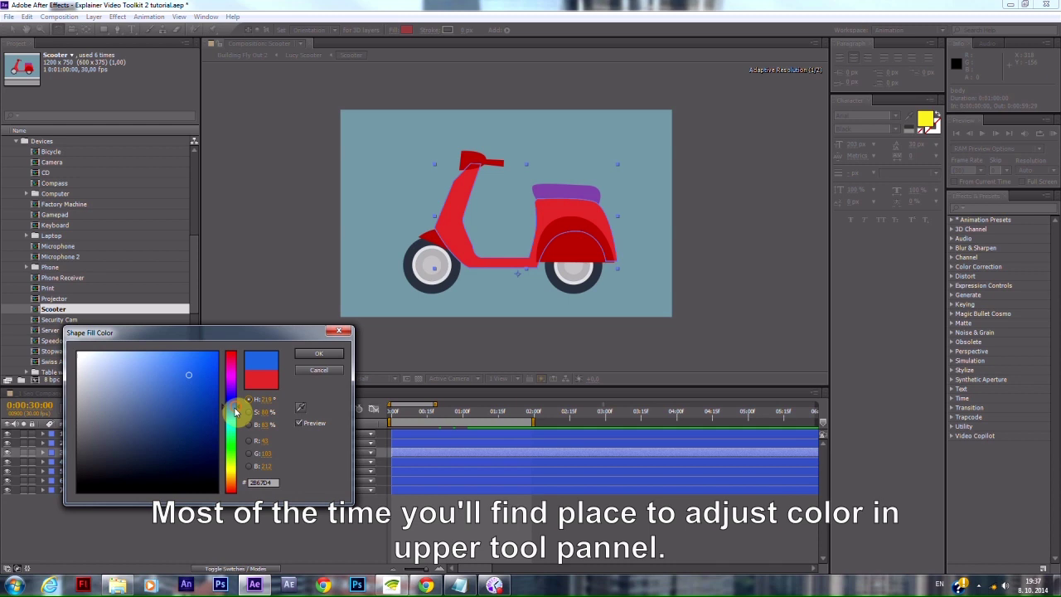
left_click(175, 384)
left_click(313, 357)
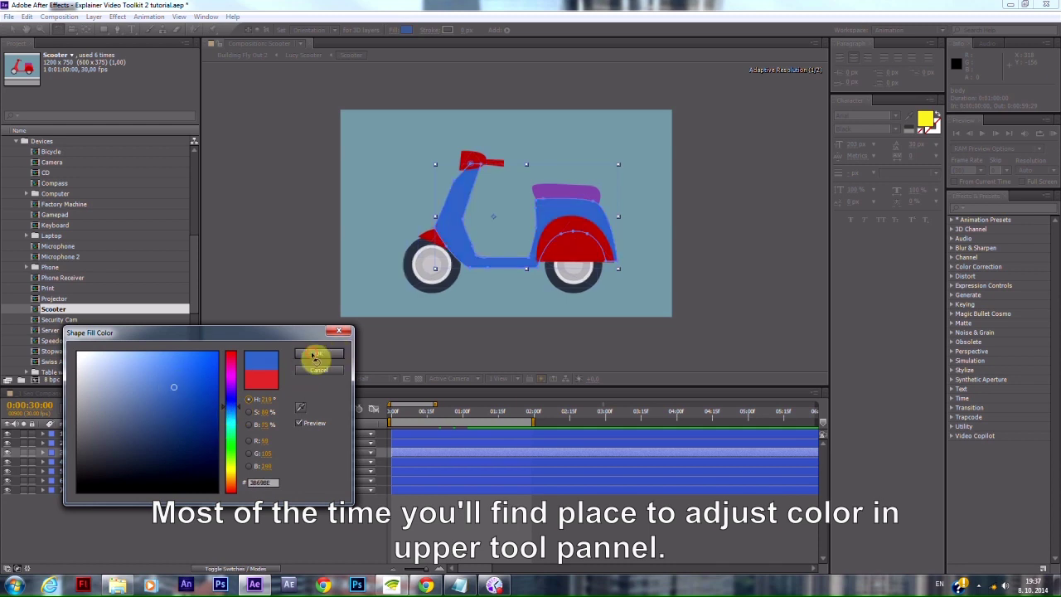
Step: Set the mudguard 2 layer's fill colour to green
left_click(114, 444)
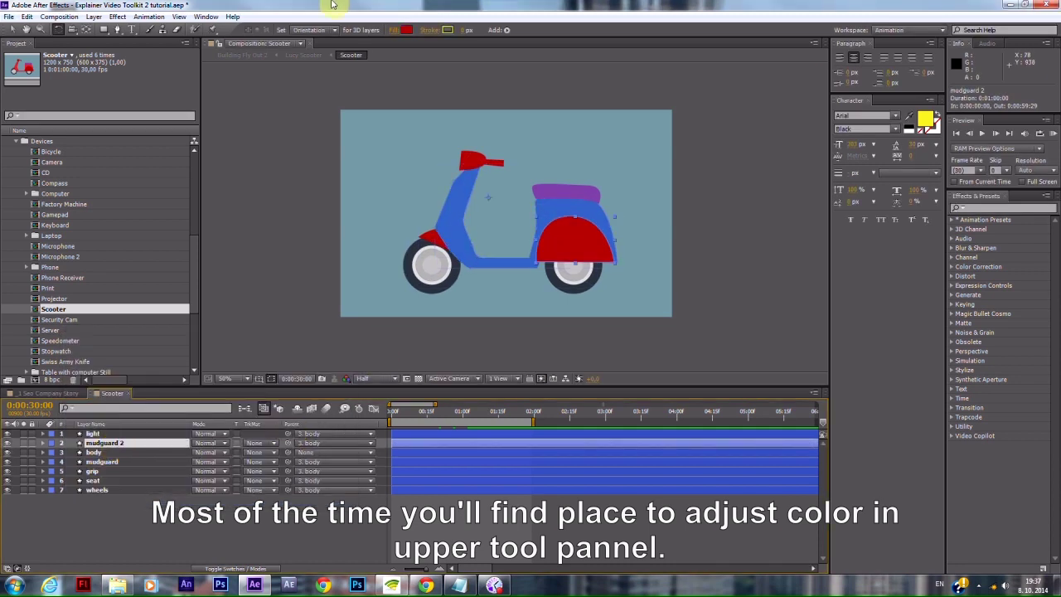
left_click(406, 31)
left_click(231, 429)
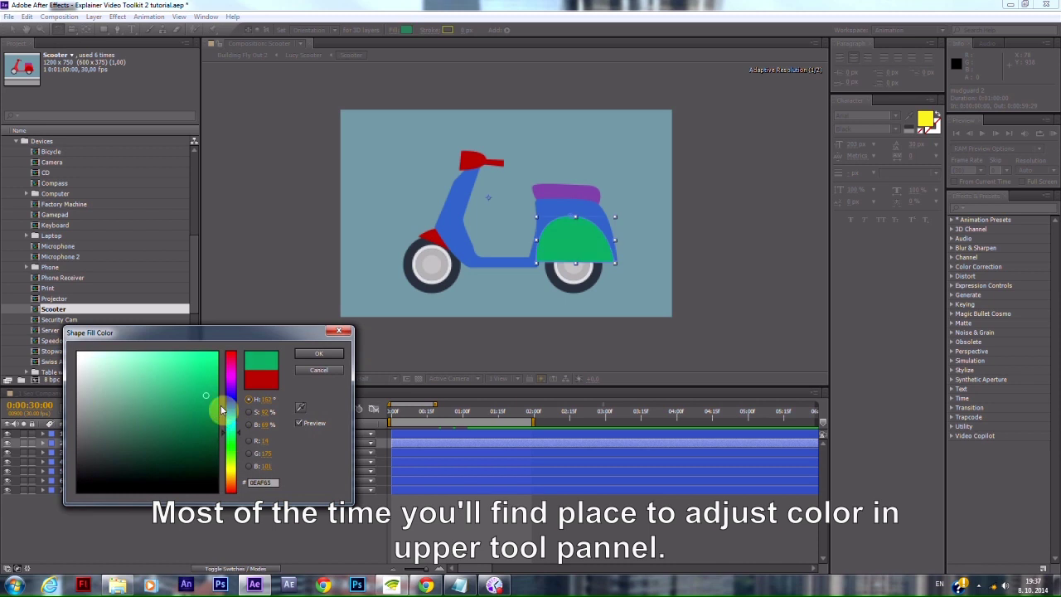
left_click(311, 353)
Step: Set the front mudguard layer's fill colour to yellow, then deselect all layers
left_click(93, 462)
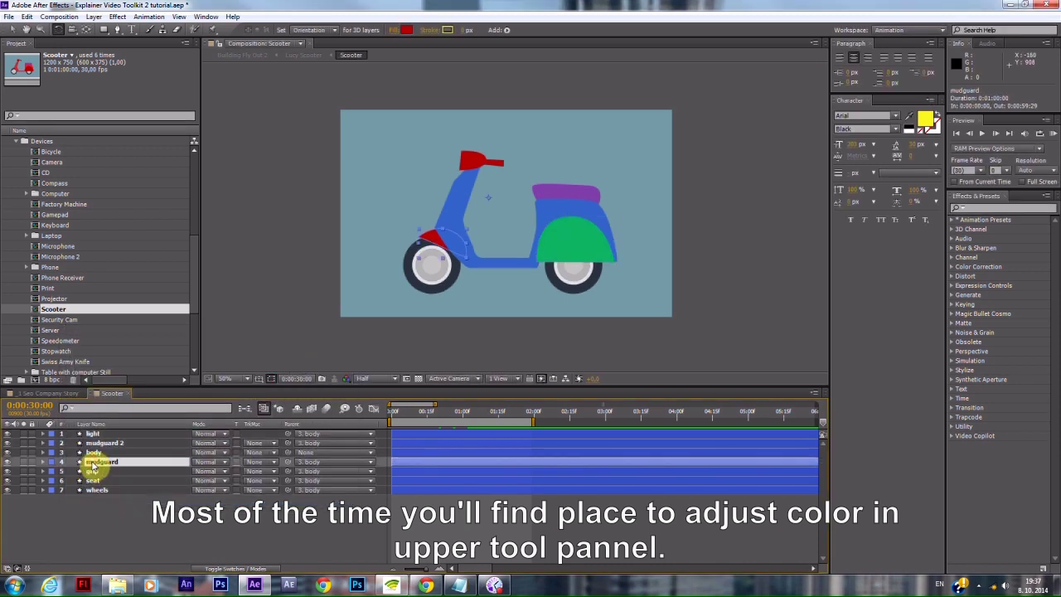
left_click(406, 31)
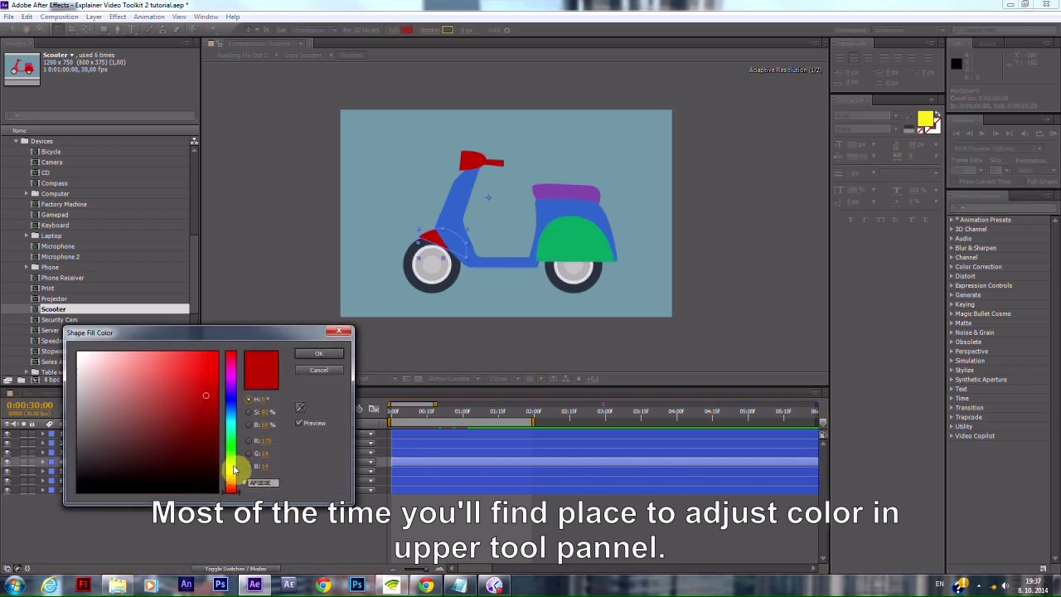
left_click_drag(231, 485, 231, 468)
left_click_drag(208, 422, 184, 365)
left_click(319, 353)
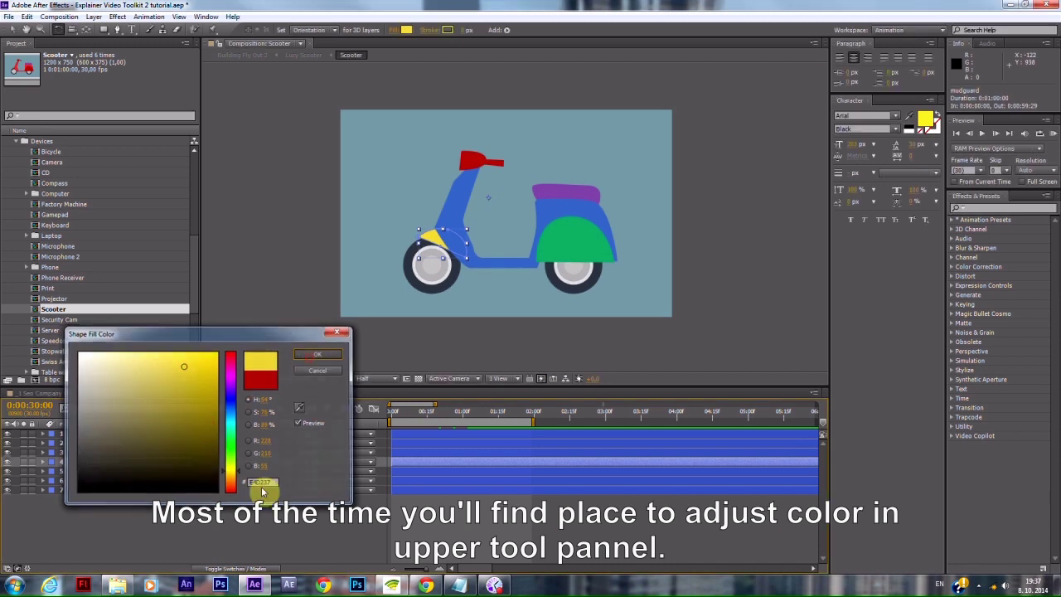
left_click(166, 501)
Step: Add a Fill effect to the front mudguard and set its colour to green
left_click(114, 461)
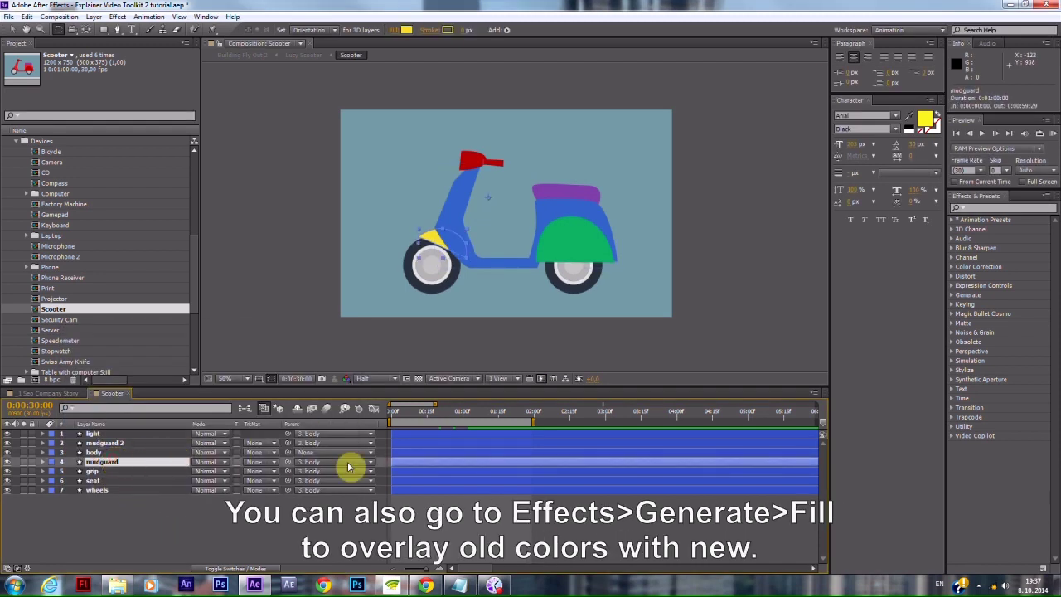
left_click(120, 17)
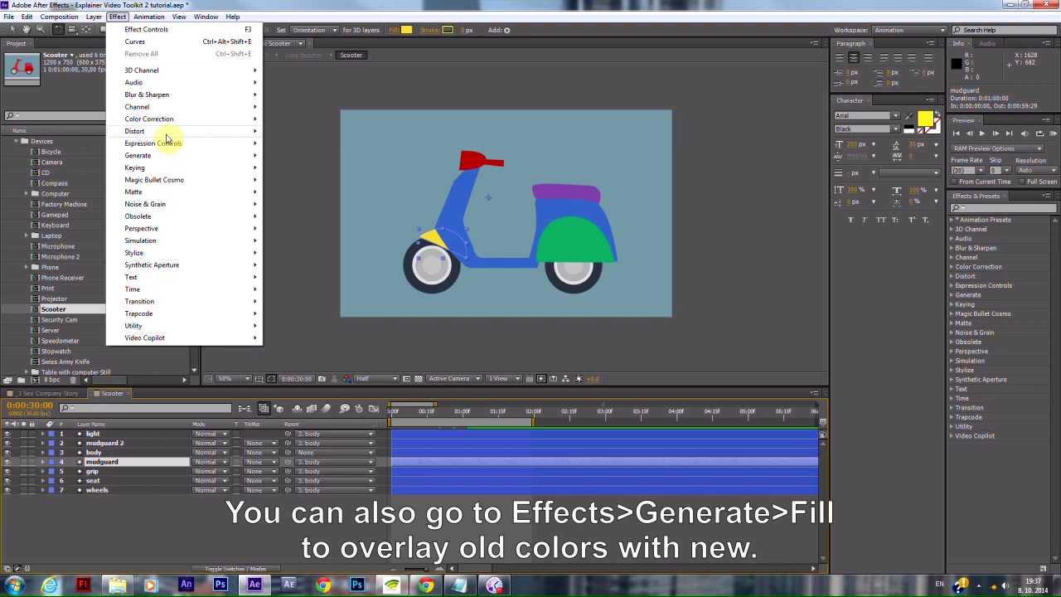
mouse_move(137, 155)
left_click(317, 338)
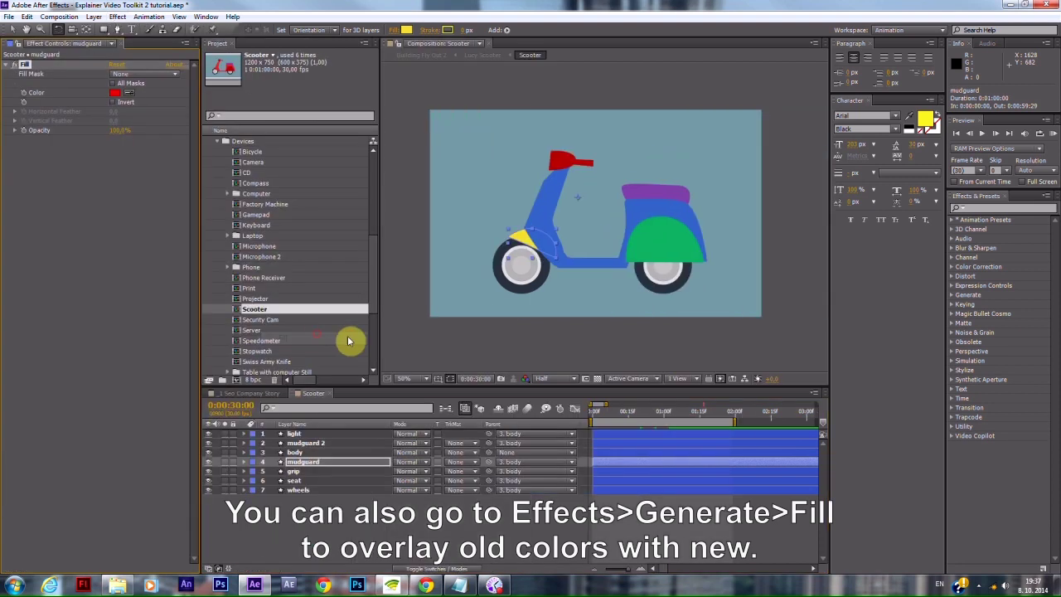
left_click(116, 95)
left_click_drag(213, 395, 150, 470)
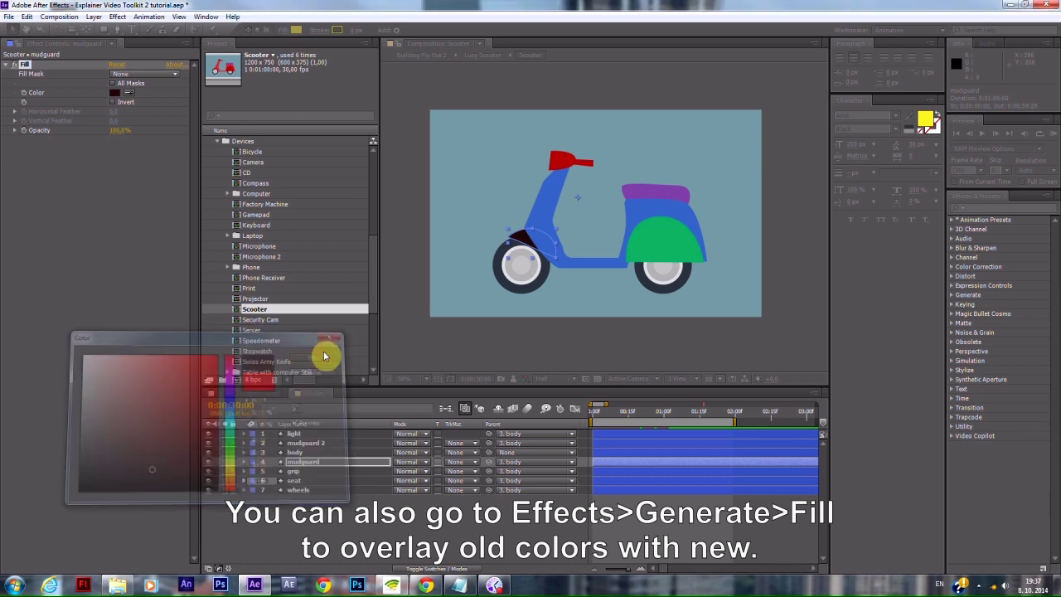
left_click(320, 353)
left_click_drag(183, 431, 197, 396)
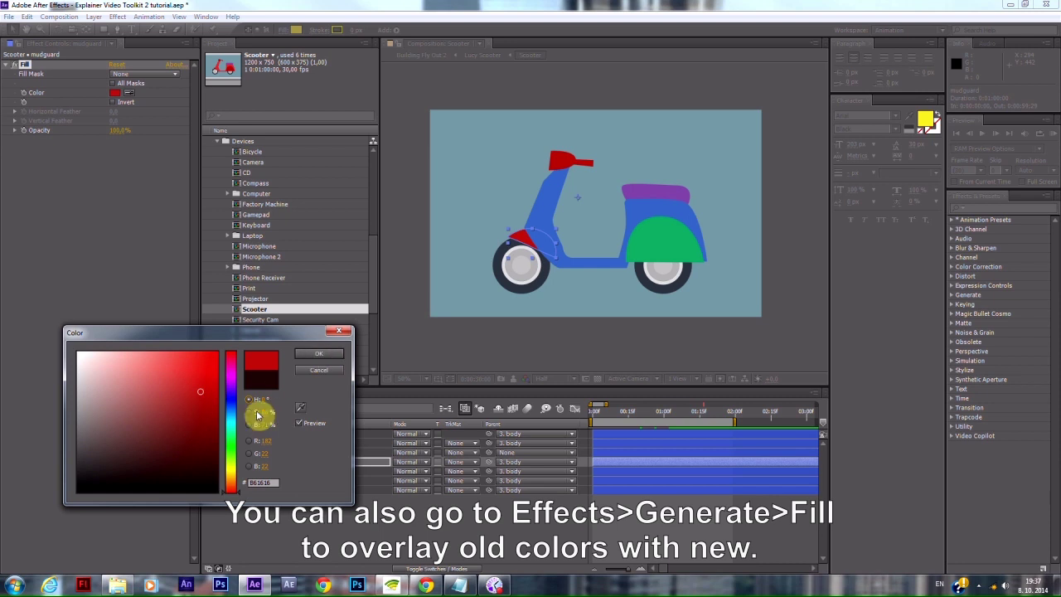
left_click(238, 442)
left_click(316, 354)
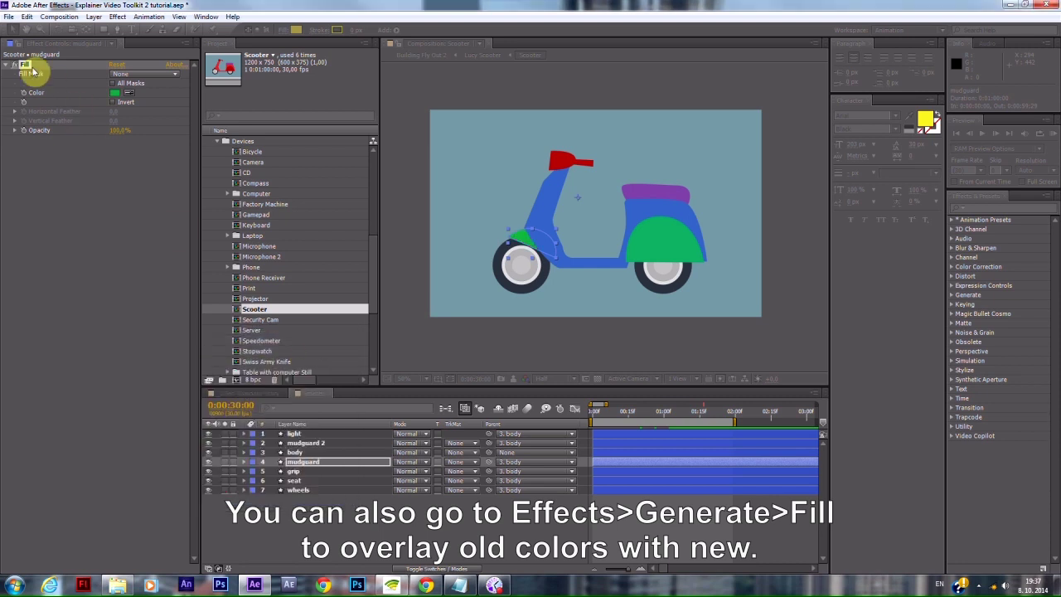
Step: Paste the Fill effect onto the body, darken its green, then switch it off
left_click(303, 453)
key("ctrl+v")
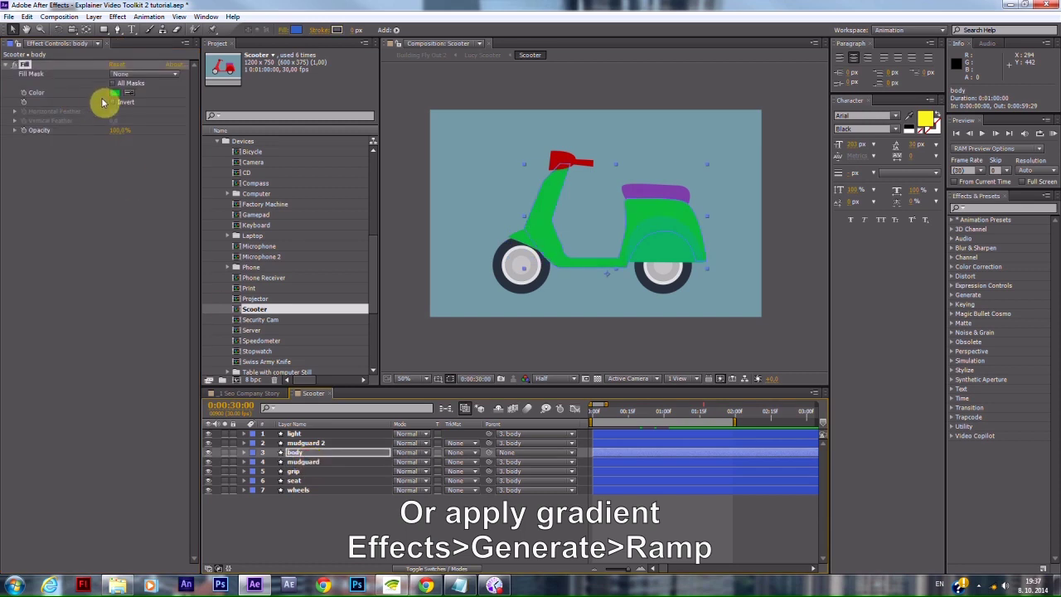
left_click(115, 93)
left_click_drag(147, 391, 159, 429)
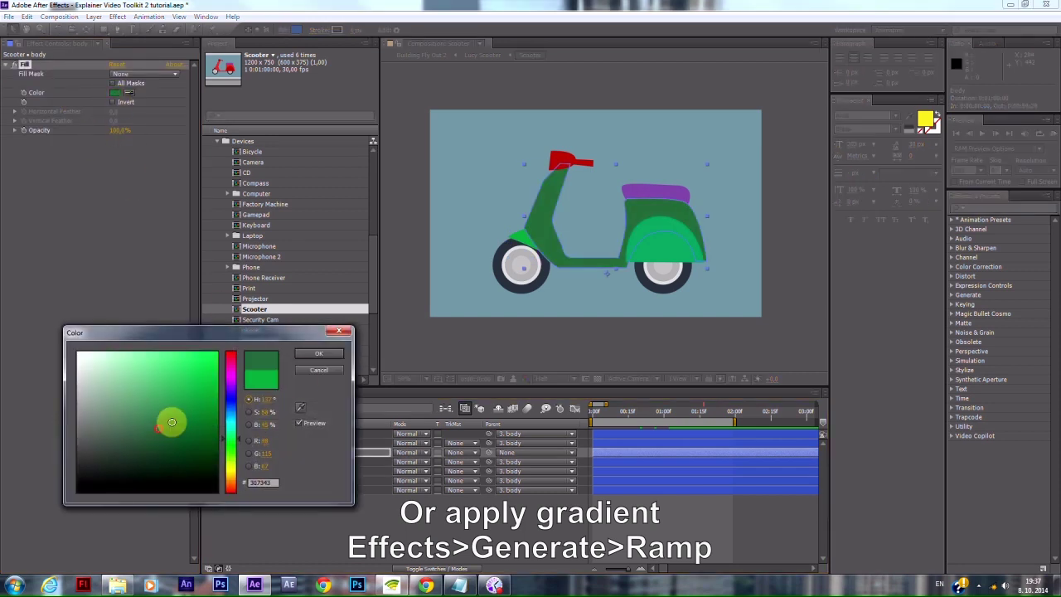
left_click(306, 359)
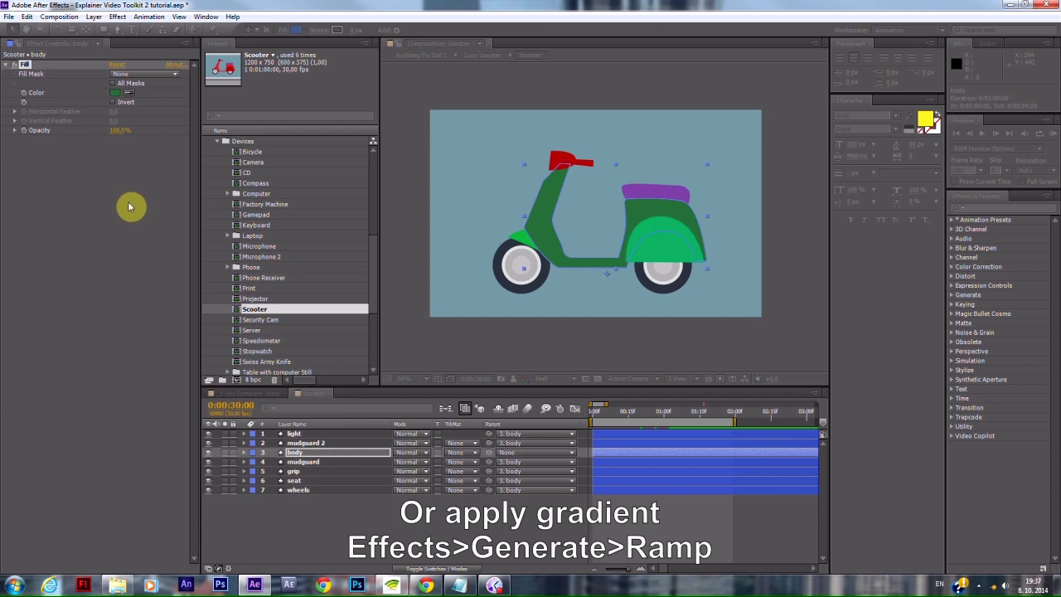
left_click(16, 66)
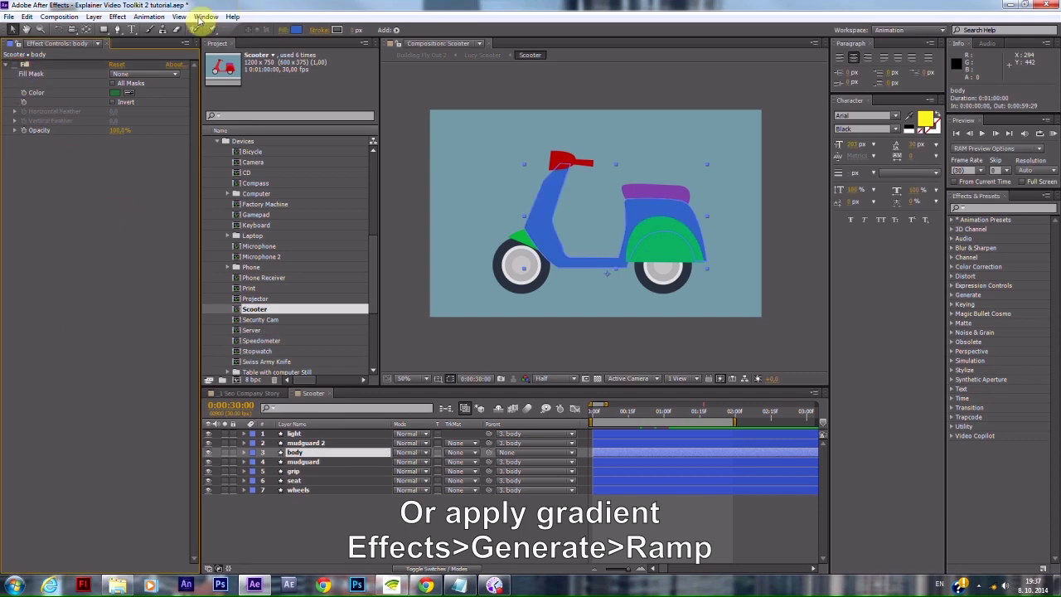
Step: Add a Ramp effect to the body, position its start and end points, and make the start colour red
left_click(118, 17)
mouse_move(138, 155)
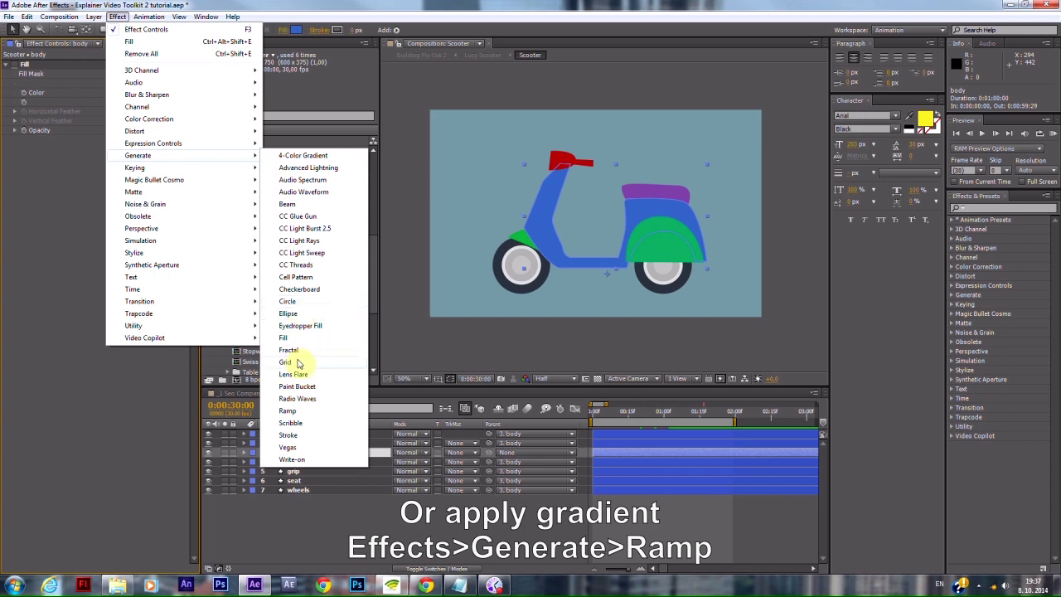
left_click(290, 411)
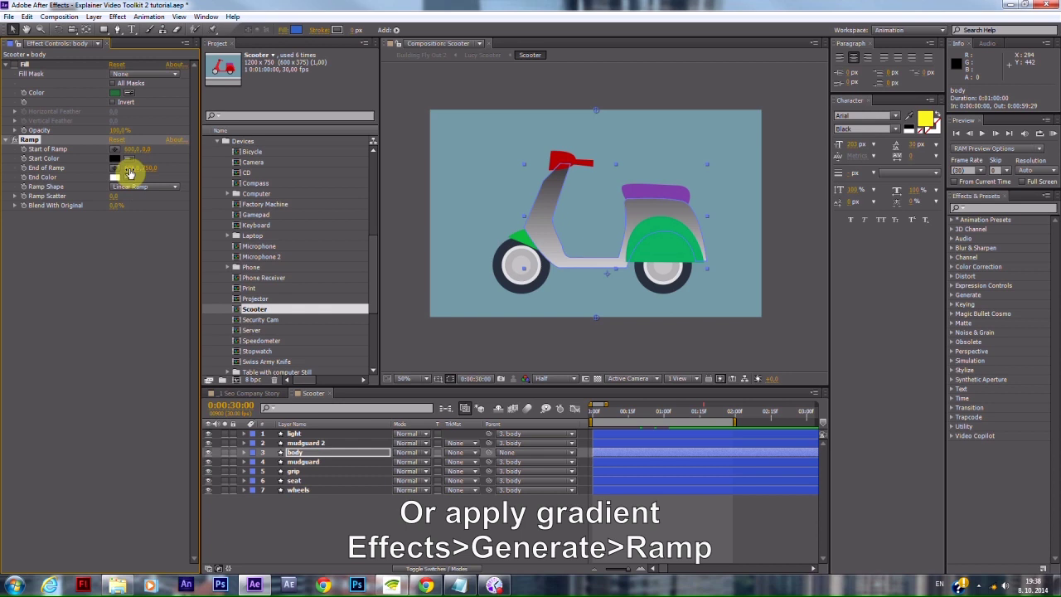
left_click_drag(597, 107, 710, 231)
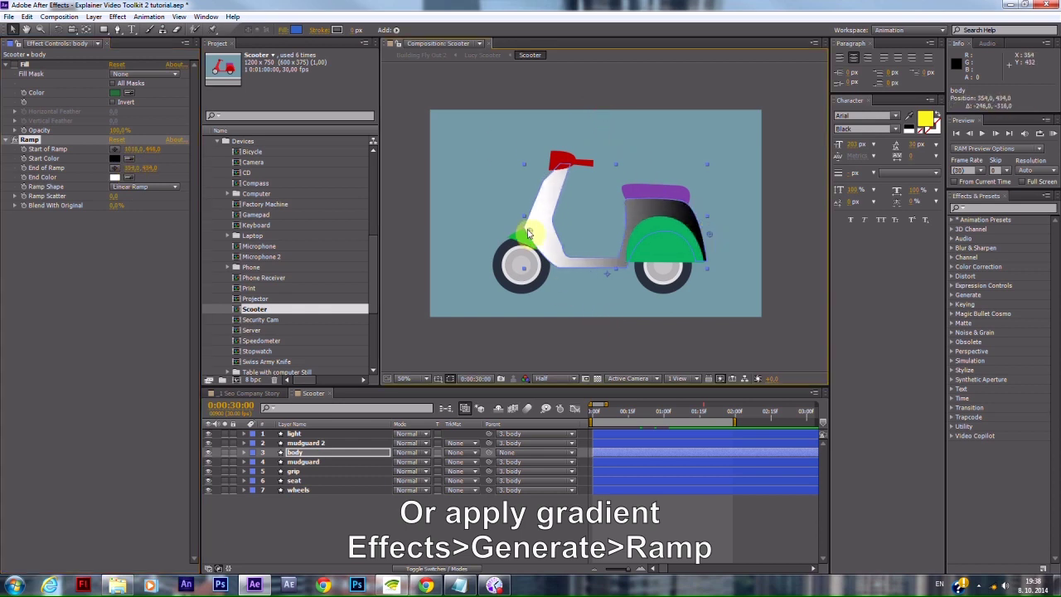
left_click_drag(596, 317, 510, 237)
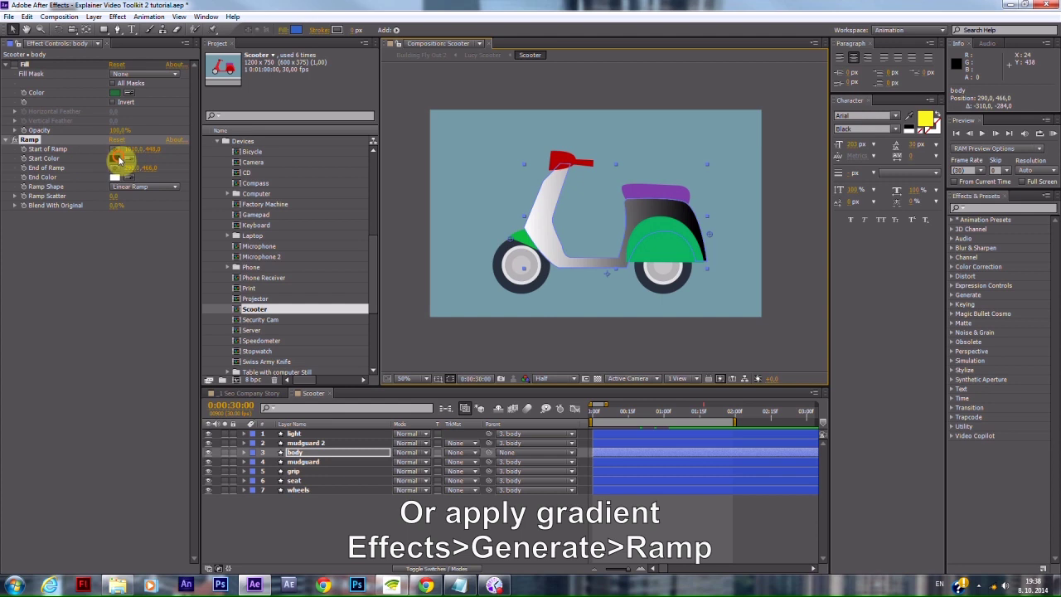
left_click(114, 158)
left_click(212, 352)
left_click(318, 353)
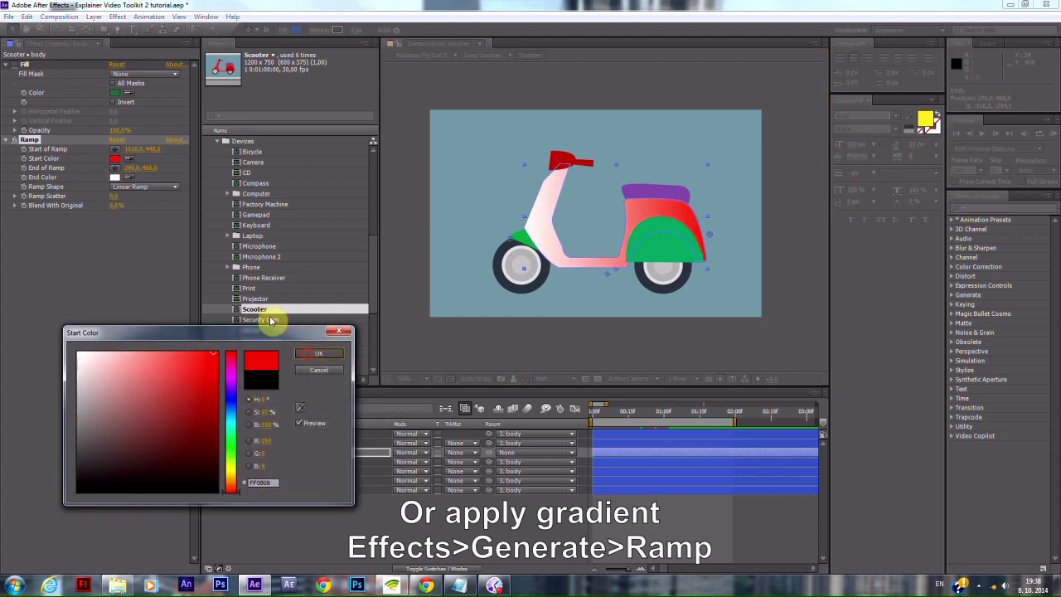
Step: Set the Ramp's end colour to blue
left_click(114, 176)
left_click(230, 445)
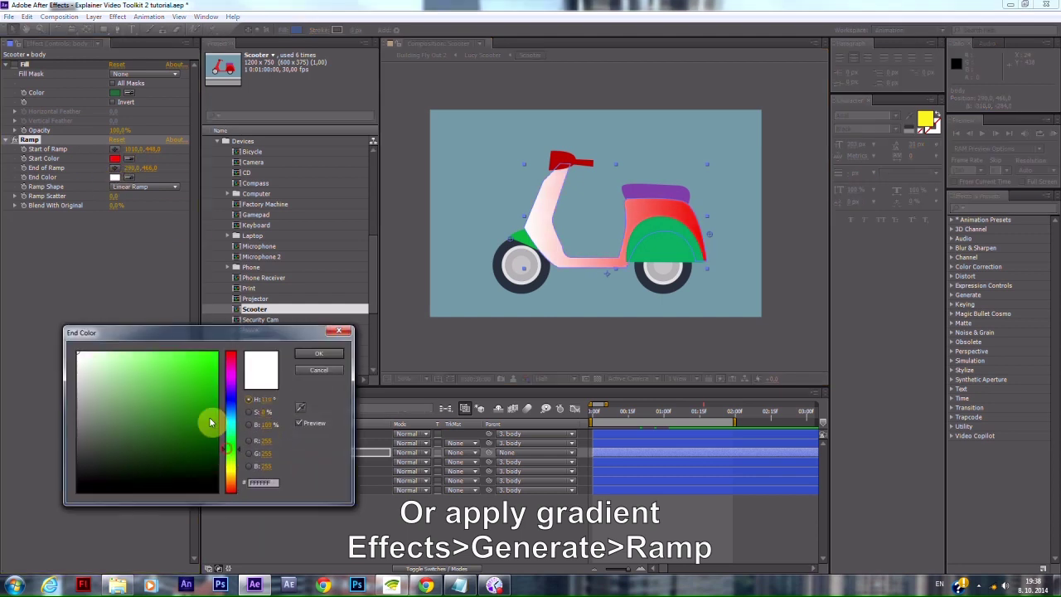
mouse_move(213, 421)
left_mouse_down()
mouse_move(199, 361)
mouse_move(183, 400)
left_mouse_up()
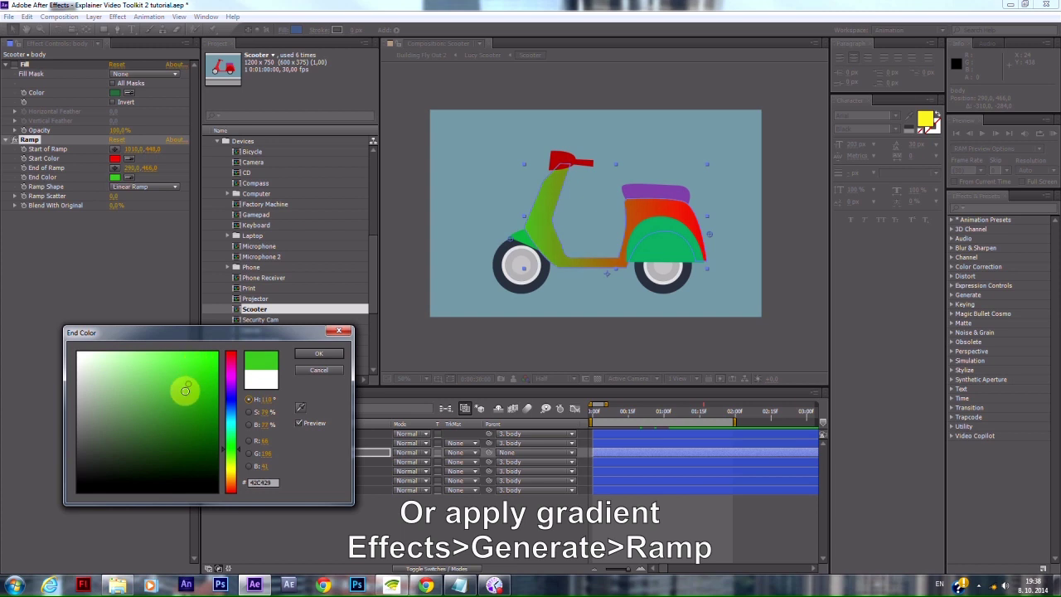
left_click(230, 418)
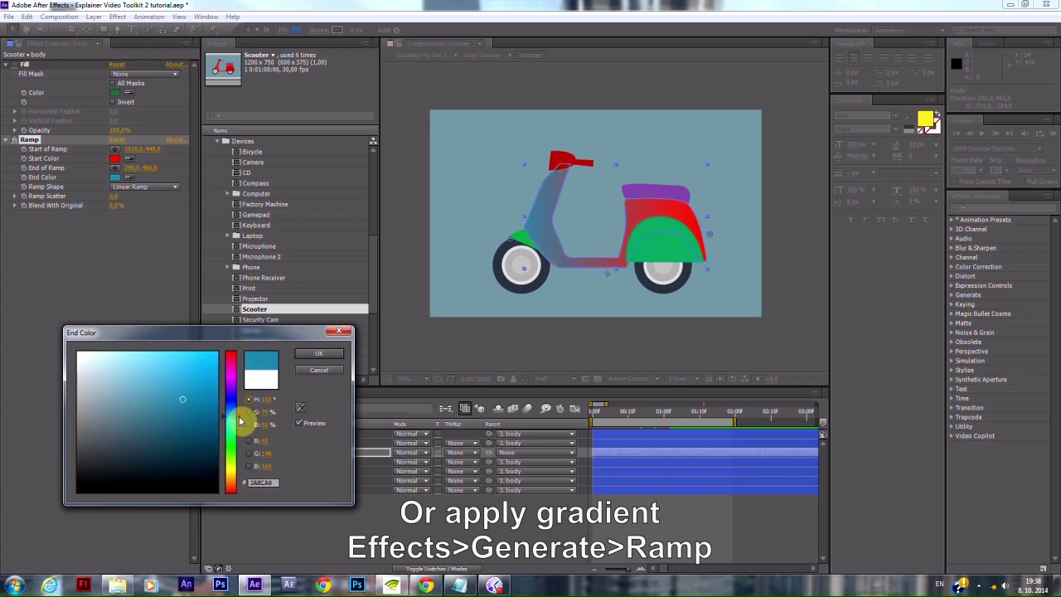
left_click(315, 358)
Step: Change the Ramp shape to Radial Ramp and reposition its centre and end points on the scooter
left_click(169, 187)
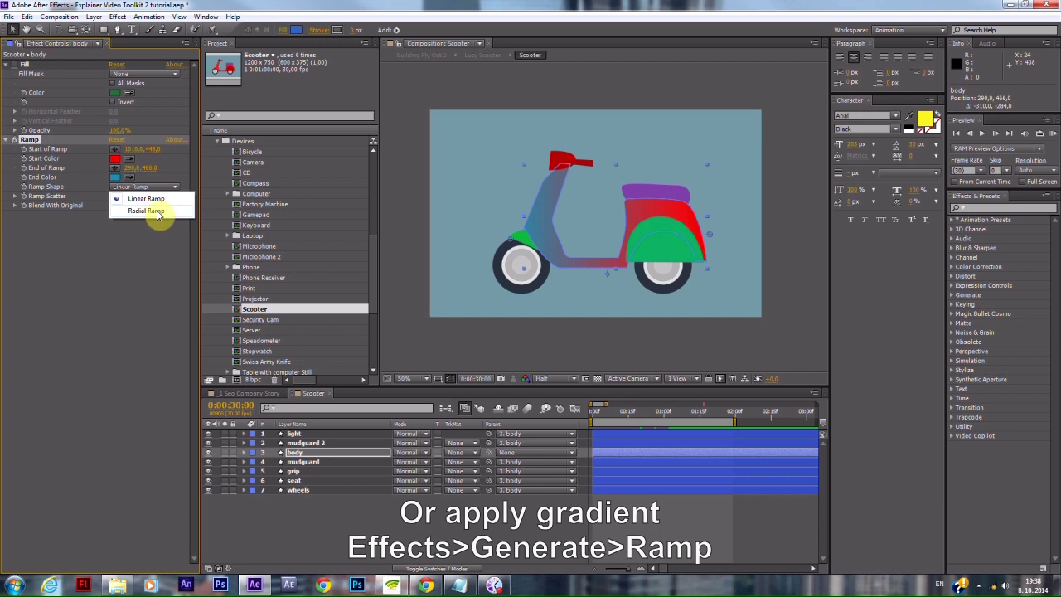
left_click(157, 211)
left_click_drag(708, 233, 542, 237)
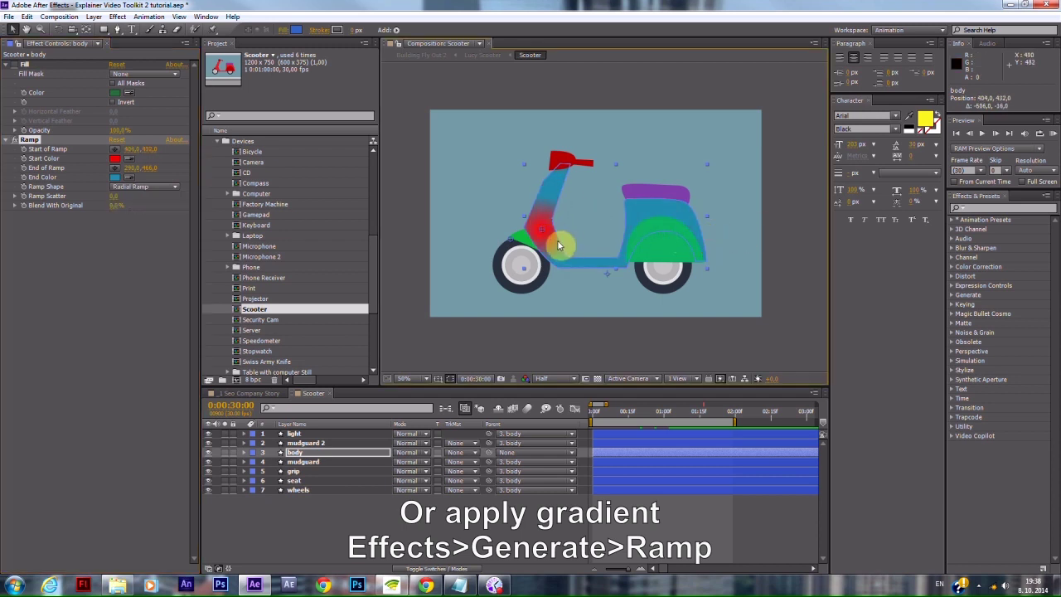
mouse_move(541, 236)
left_mouse_down()
mouse_move(557, 249)
mouse_move(750, 207)
left_mouse_up()
left_click(32, 139)
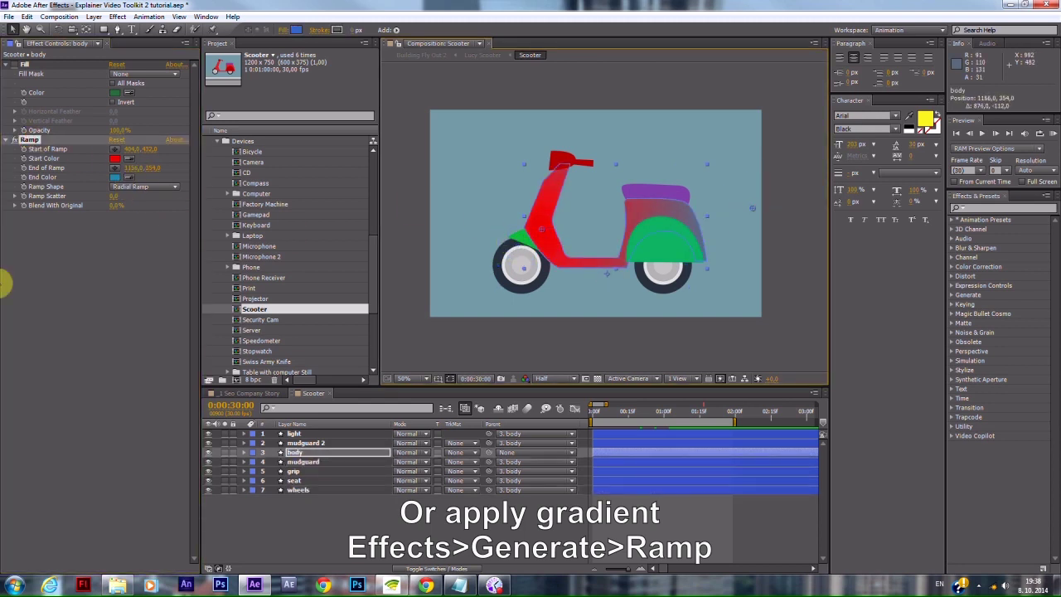
left_click(111, 237)
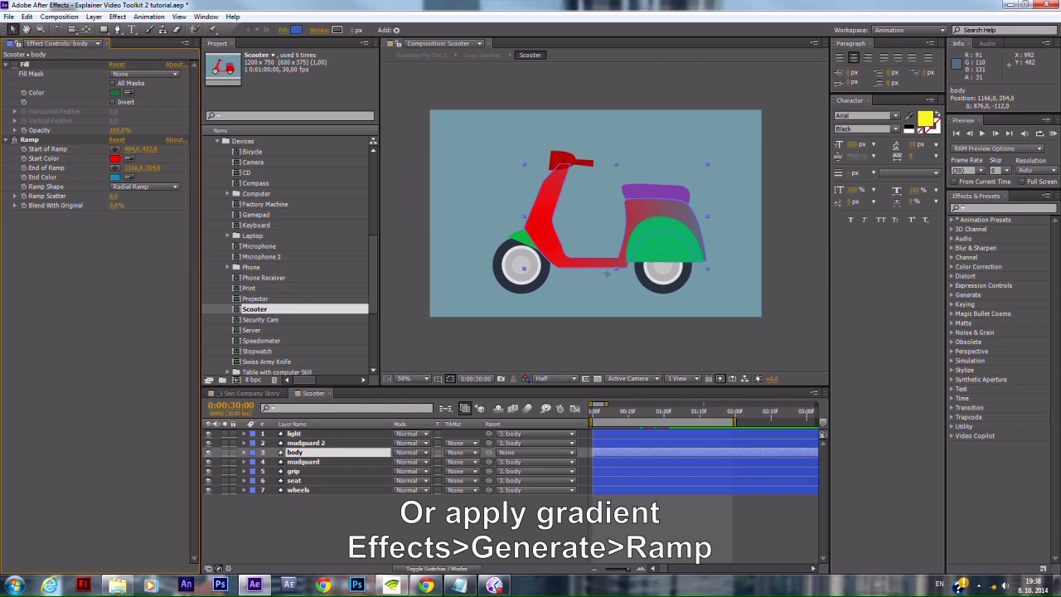
Step: Disable the body's Ramp effect and add Wall 07 to the Scooter composition from a 'wall' project search
left_click(17, 141)
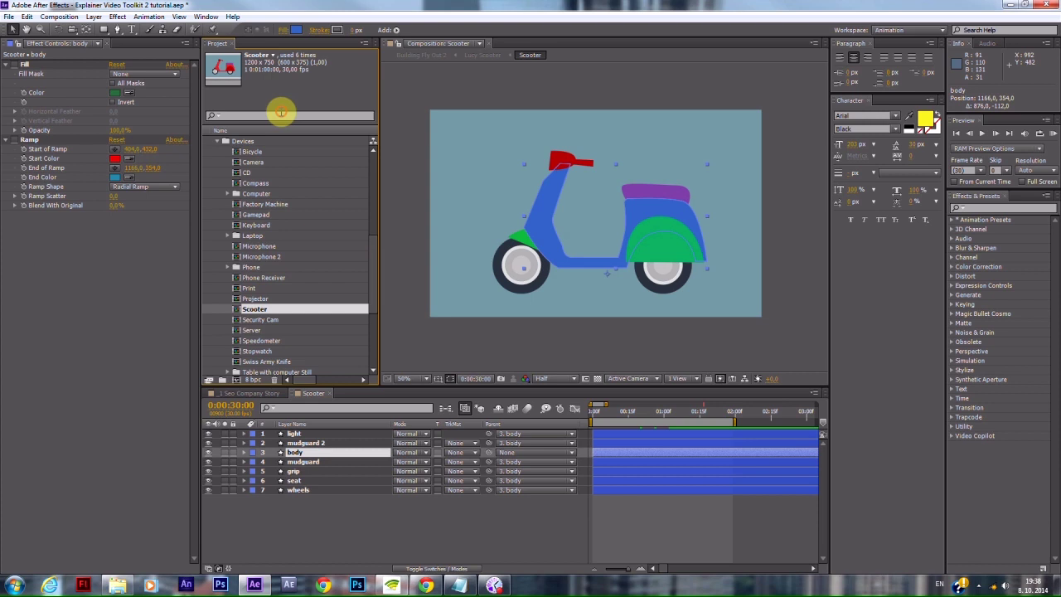
key("w")
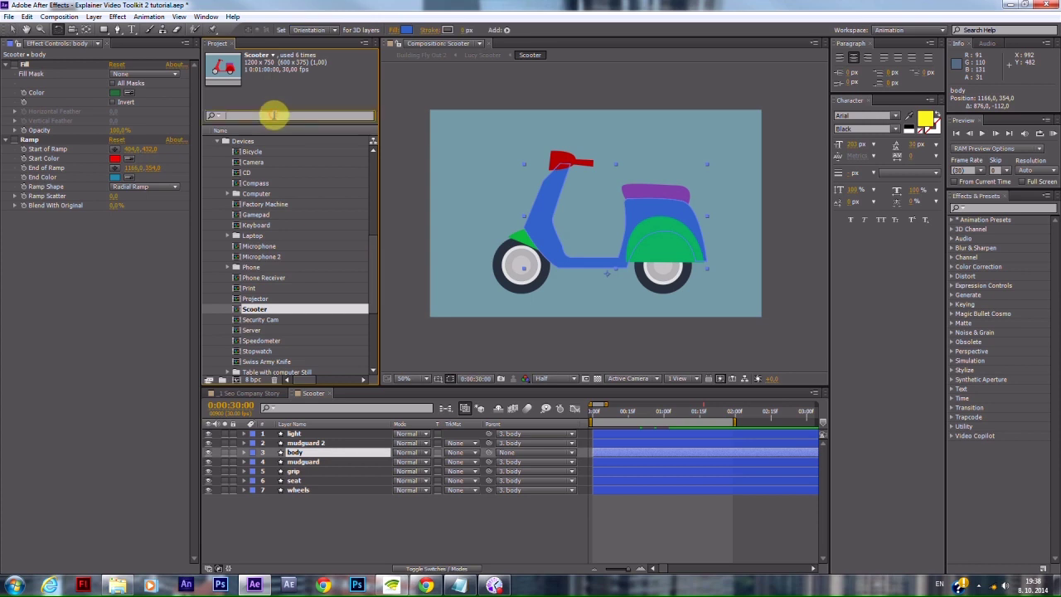
type("wall")
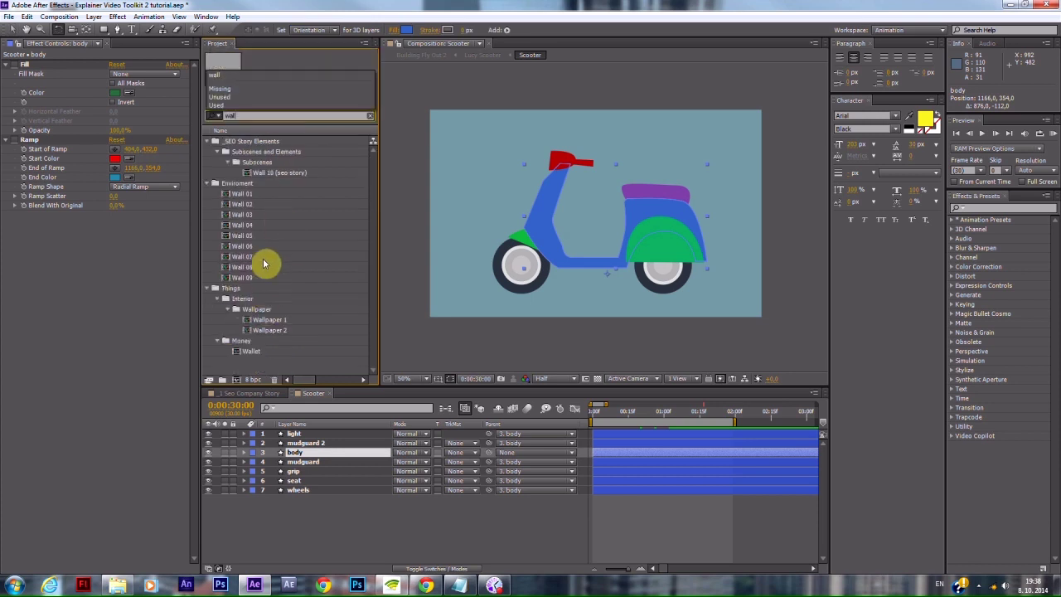
left_click(249, 277)
key("Up")
key("Up")
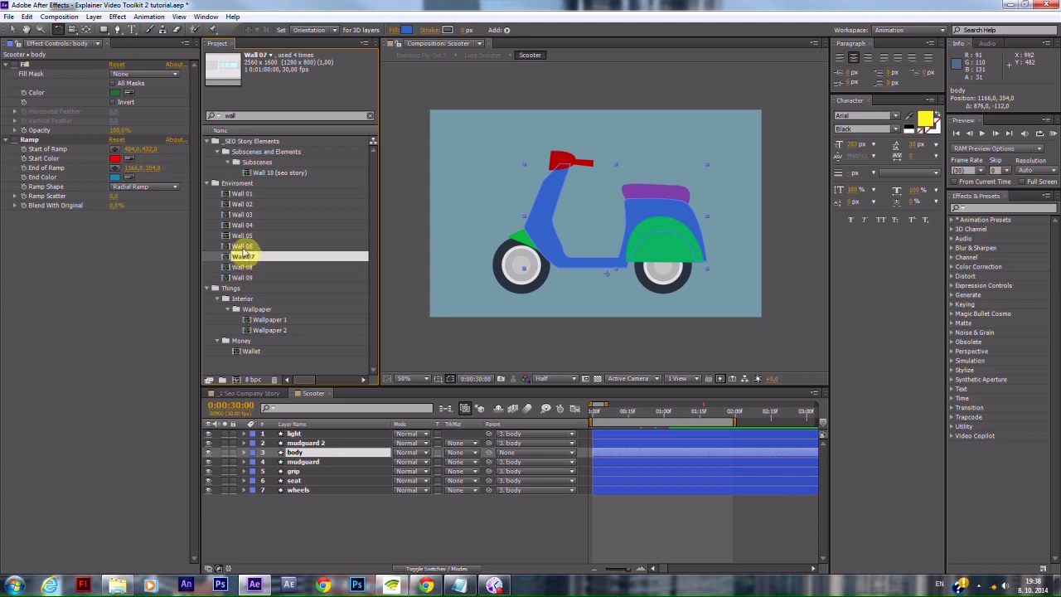
left_click_drag(246, 259, 350, 501)
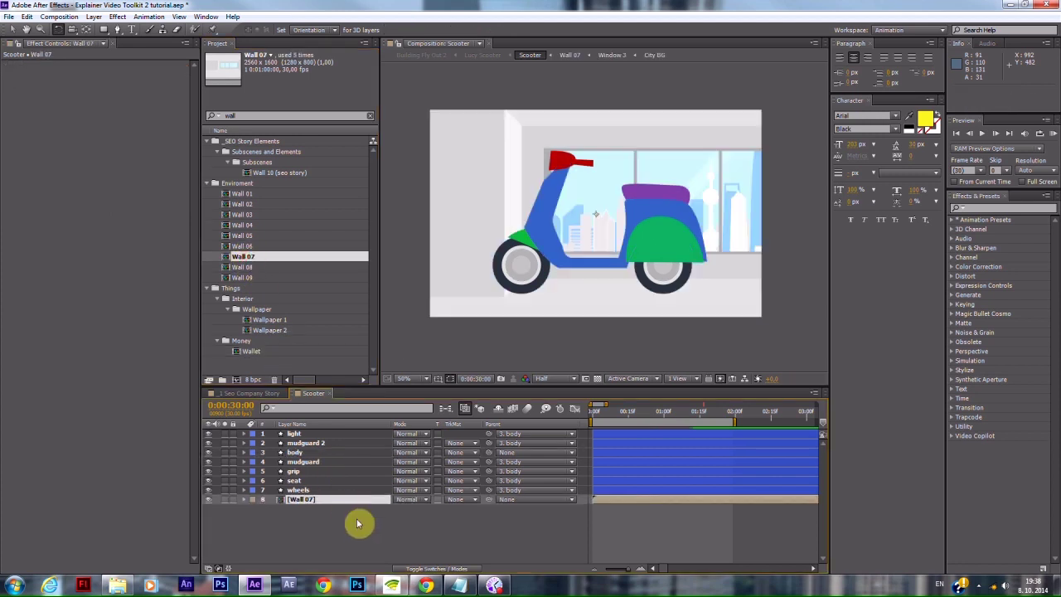
Step: Scale the Wall 07 background layer down
left_click(332, 520)
left_click(324, 500)
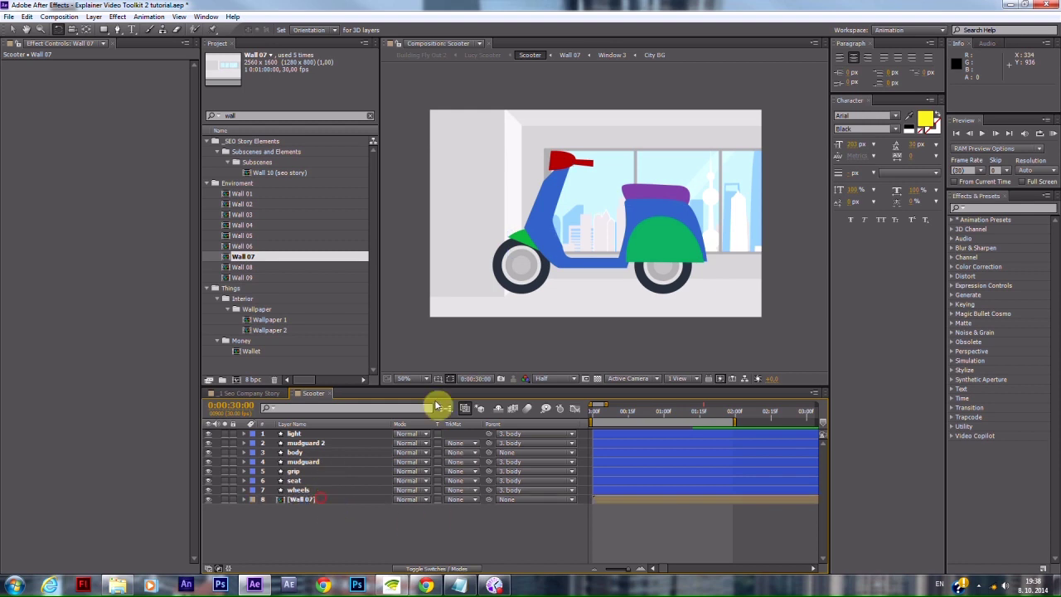
key("s")
left_click_drag(425, 507, 407, 508)
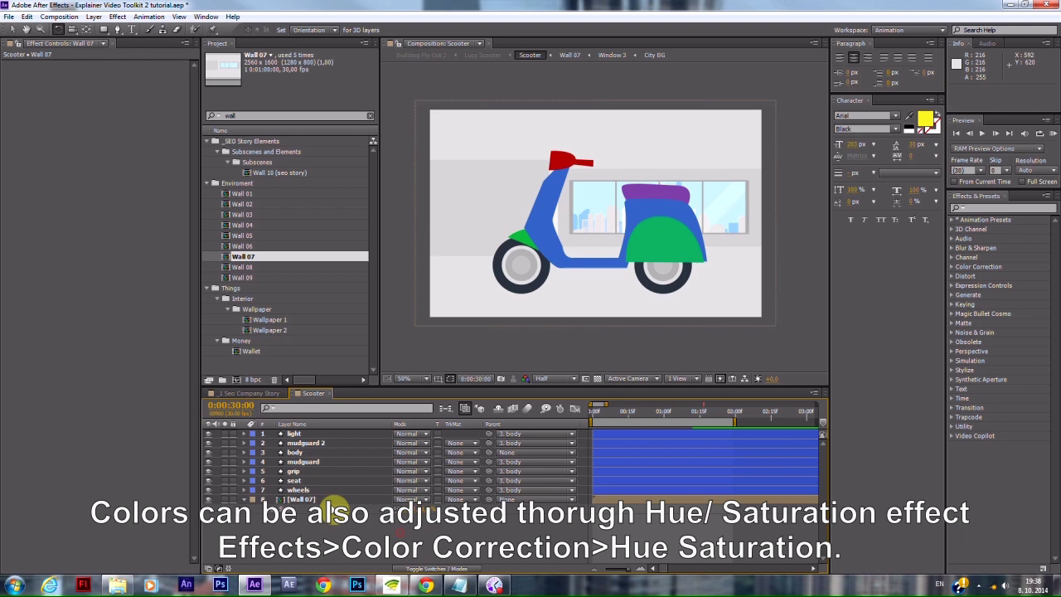
Step: Add Hue/Saturation to Wall 07 with Colorize on, tuning Colorize Hue and Saturation to pink
left_click(118, 17)
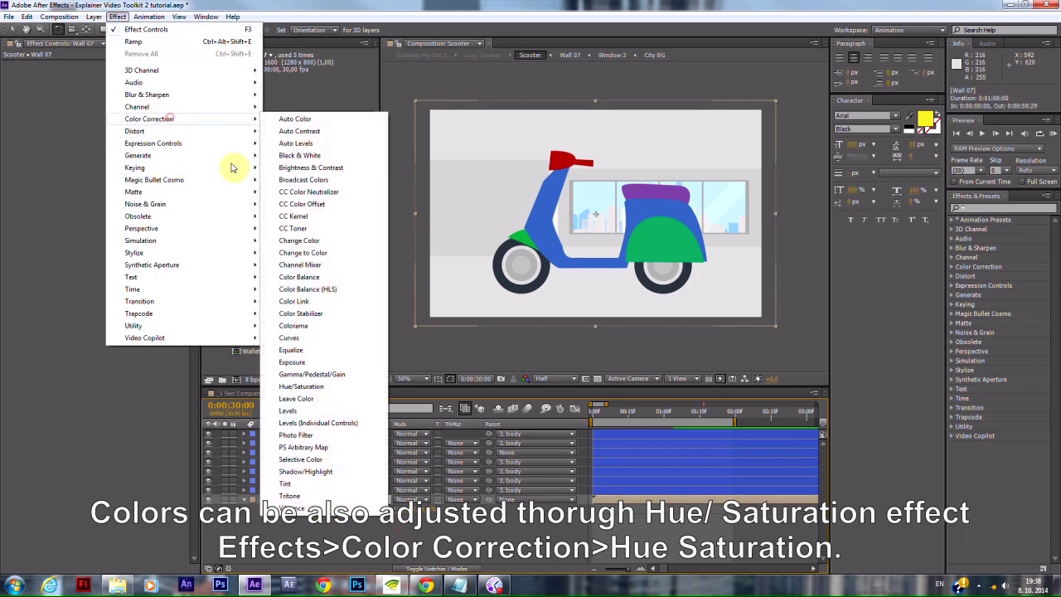
mouse_move(149, 119)
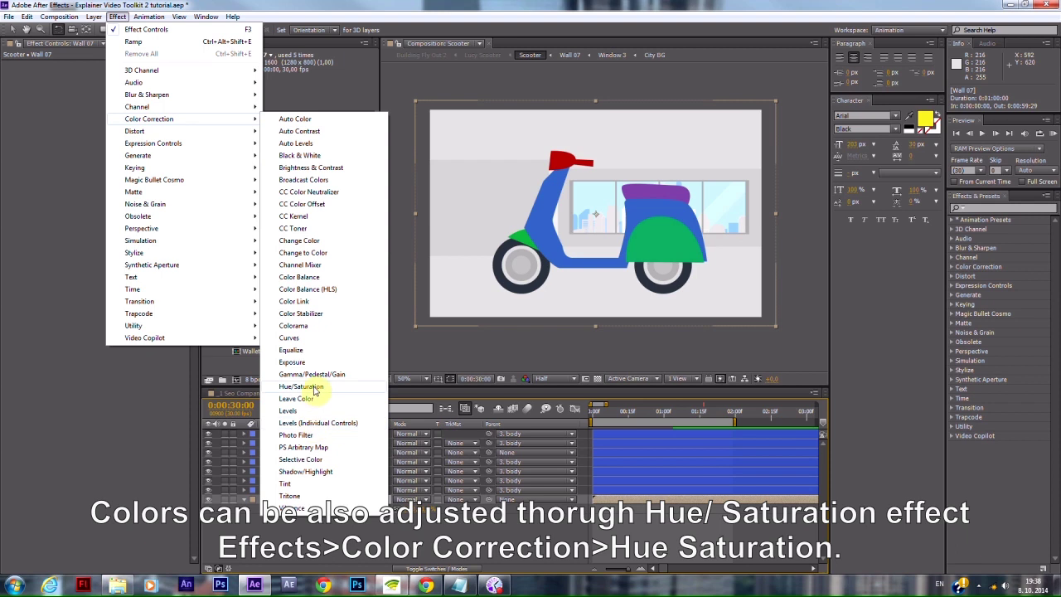
left_click(305, 386)
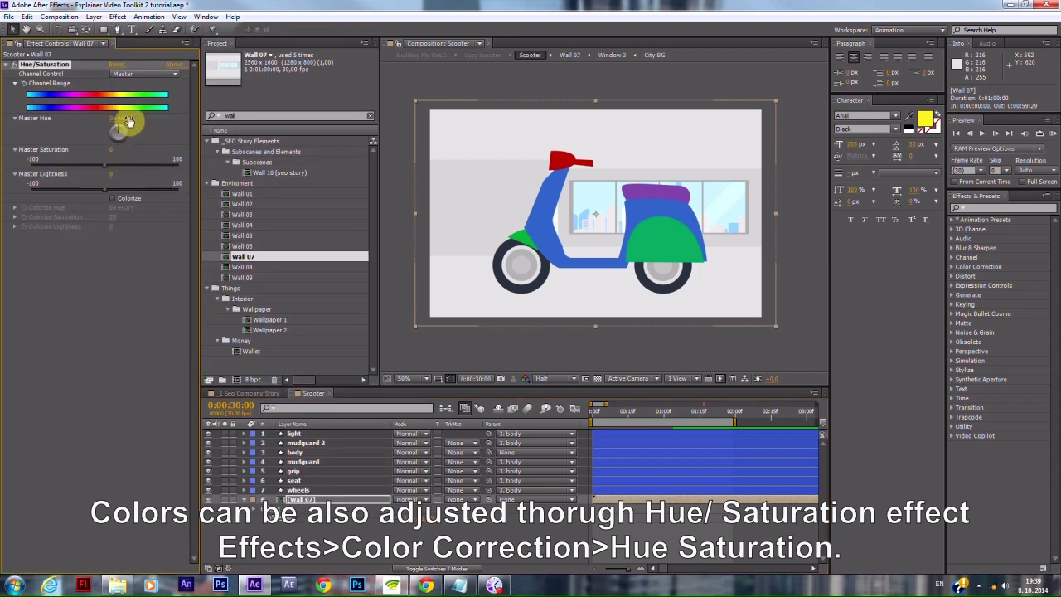
left_click_drag(128, 121, 126, 190)
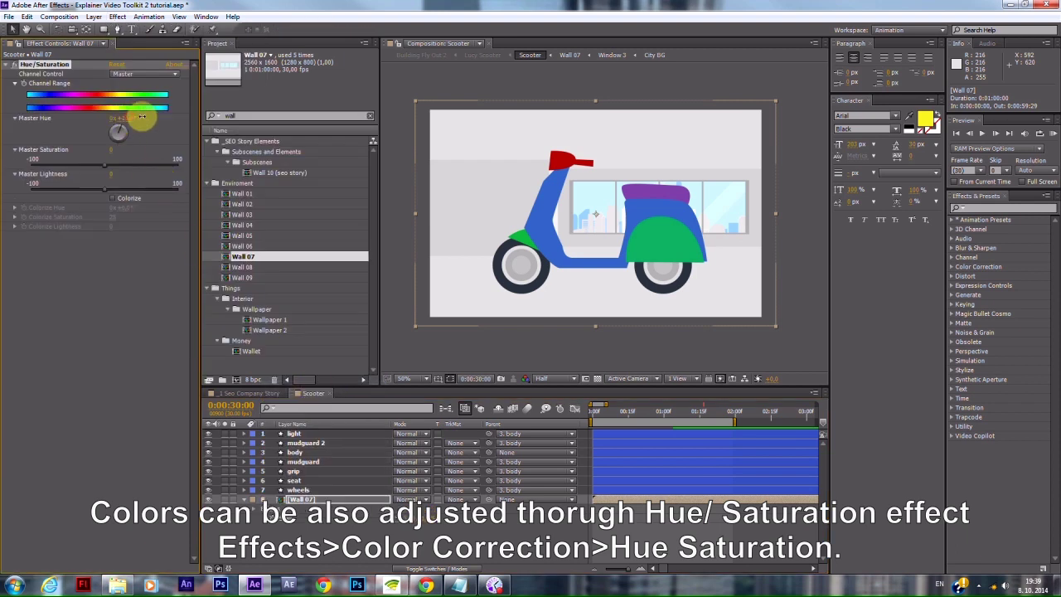
left_click(114, 199)
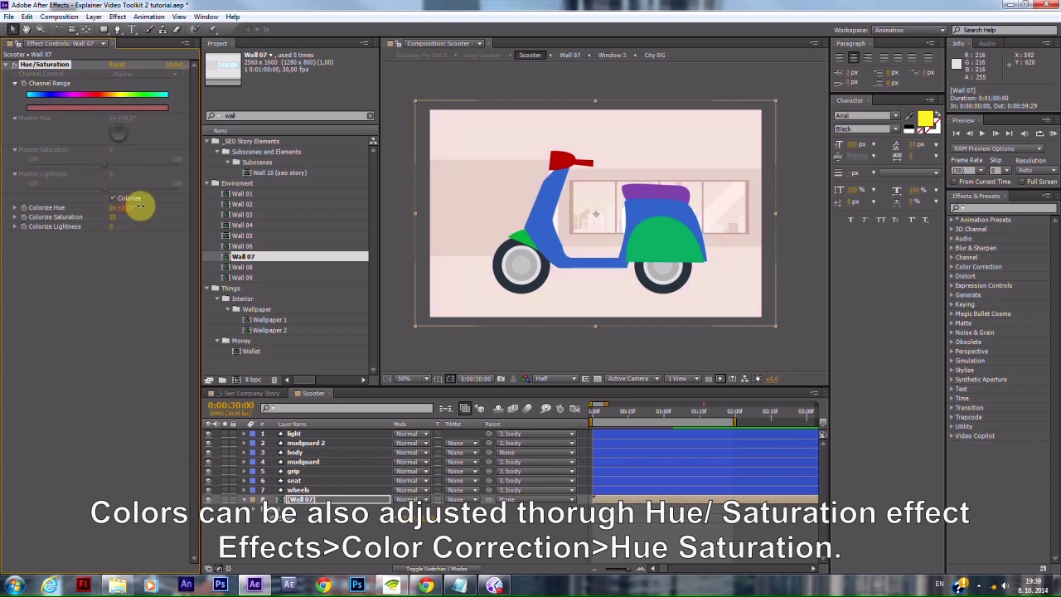
mouse_move(141, 206)
left_mouse_down()
mouse_move(105, 217)
mouse_move(136, 213)
left_mouse_up()
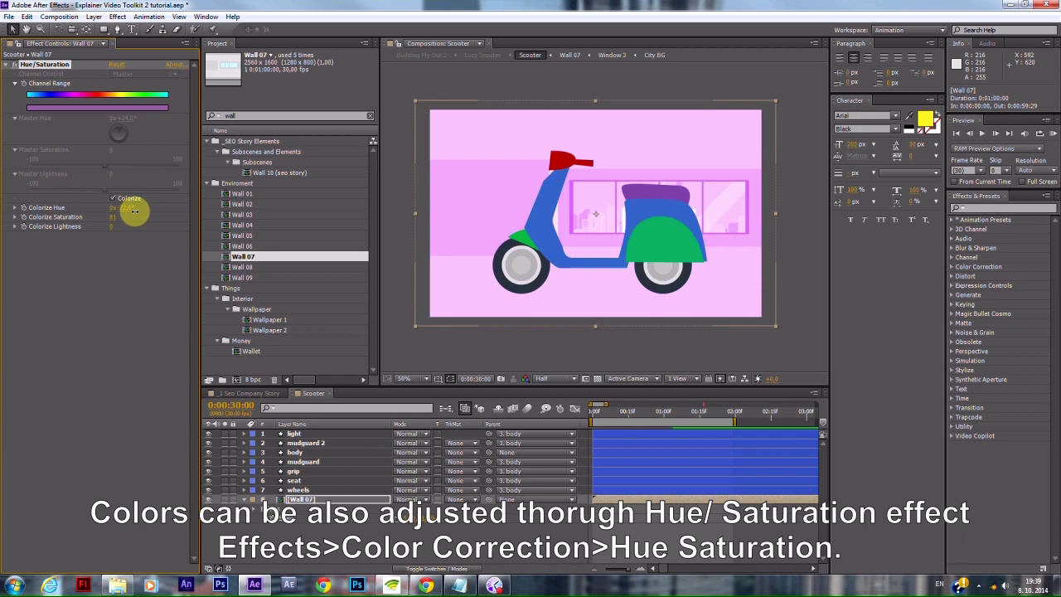
mouse_move(131, 217)
left_mouse_down()
mouse_move(101, 230)
mouse_move(113, 227)
left_mouse_up()
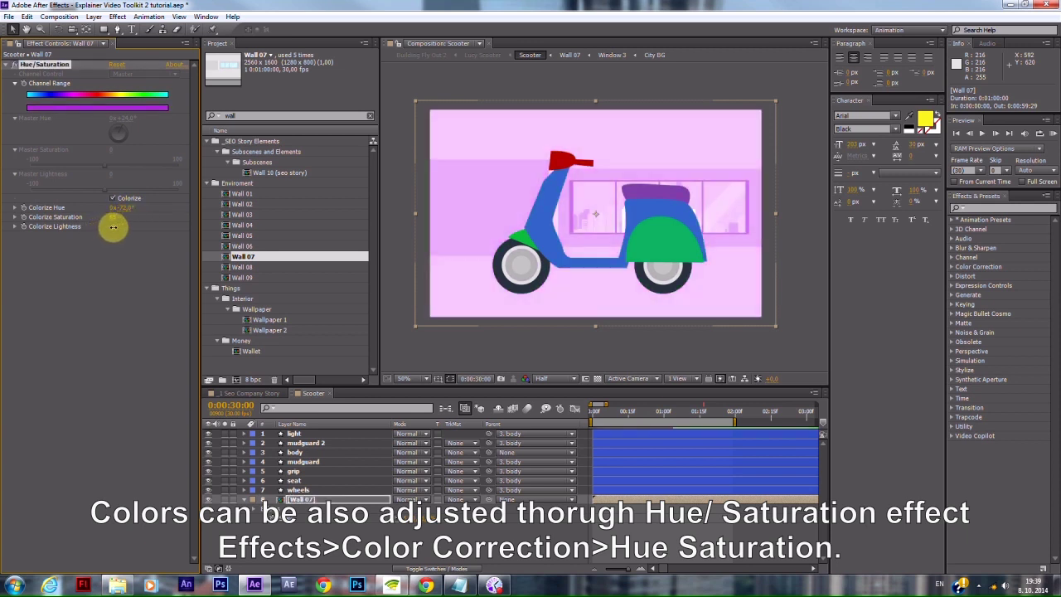
Step: Paste Hue/Saturation onto the body, turn off Colorize, and shift Master Hue to teal
left_click(315, 463)
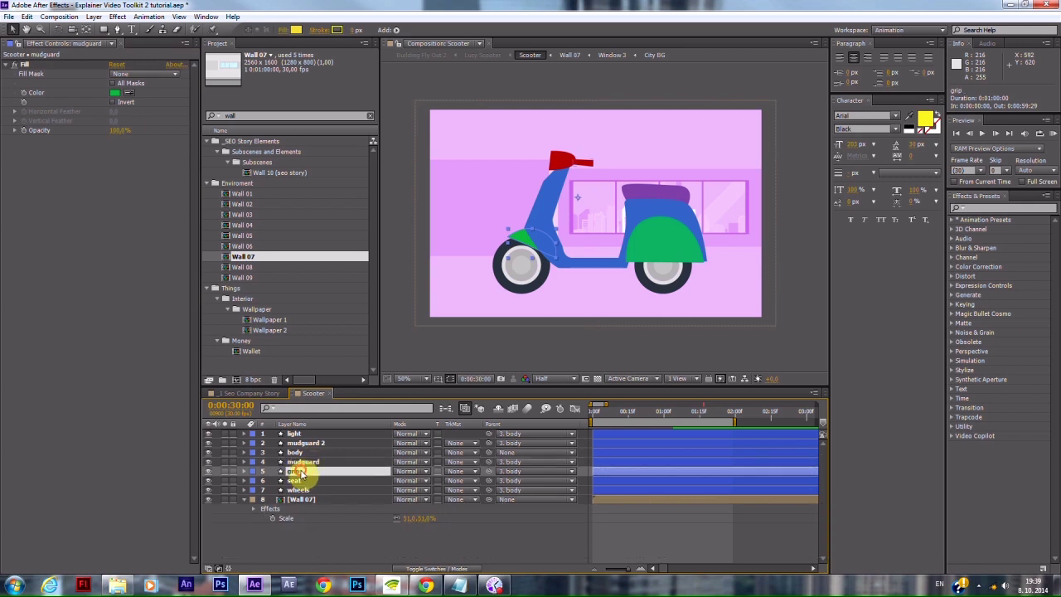
left_click(299, 452)
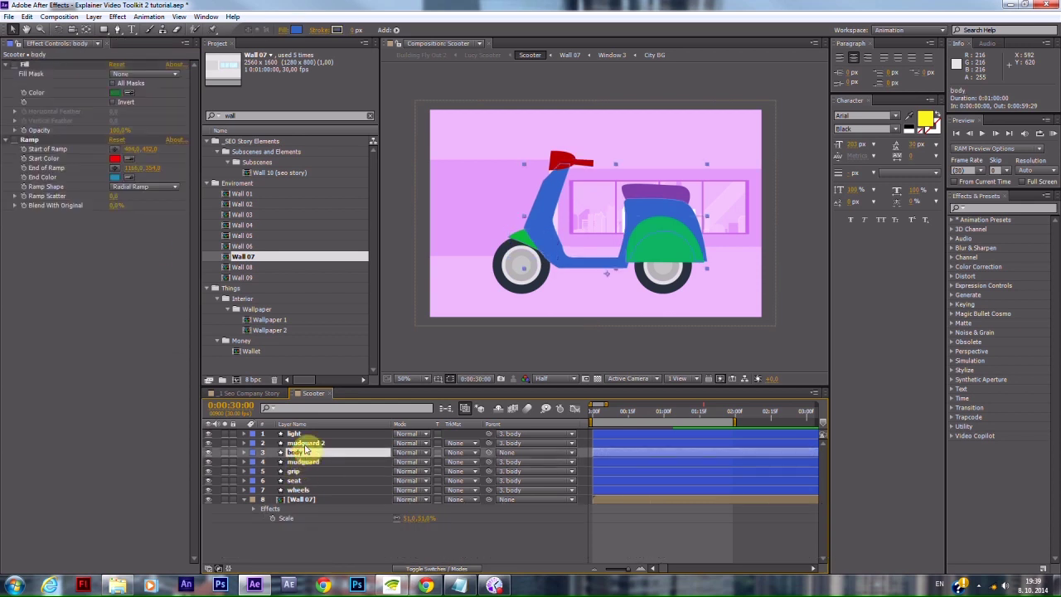
key("ctrl+v")
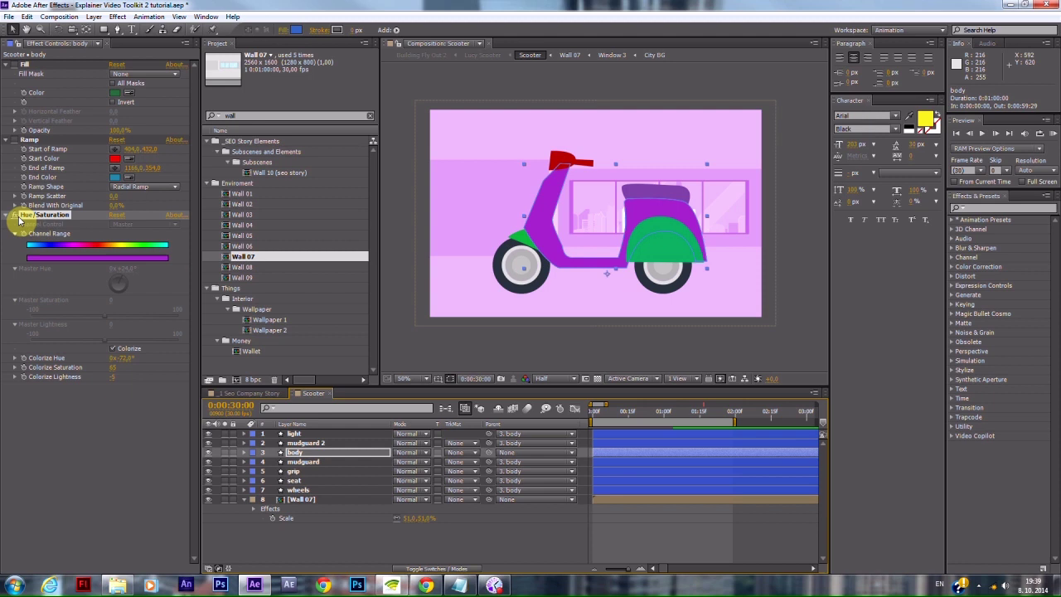
left_click(113, 349)
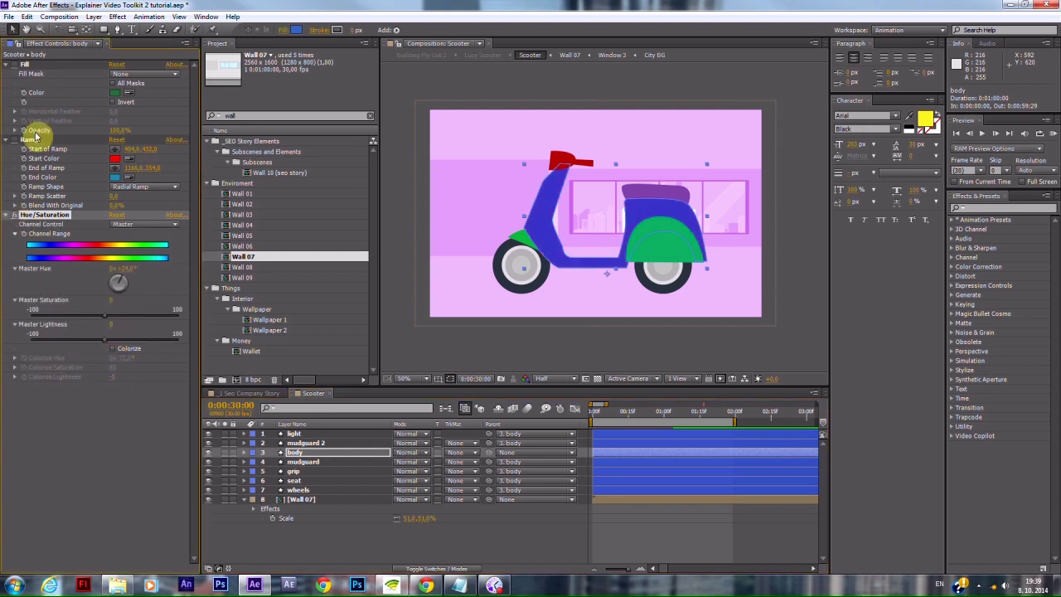
left_click_drag(128, 271, 298, 271)
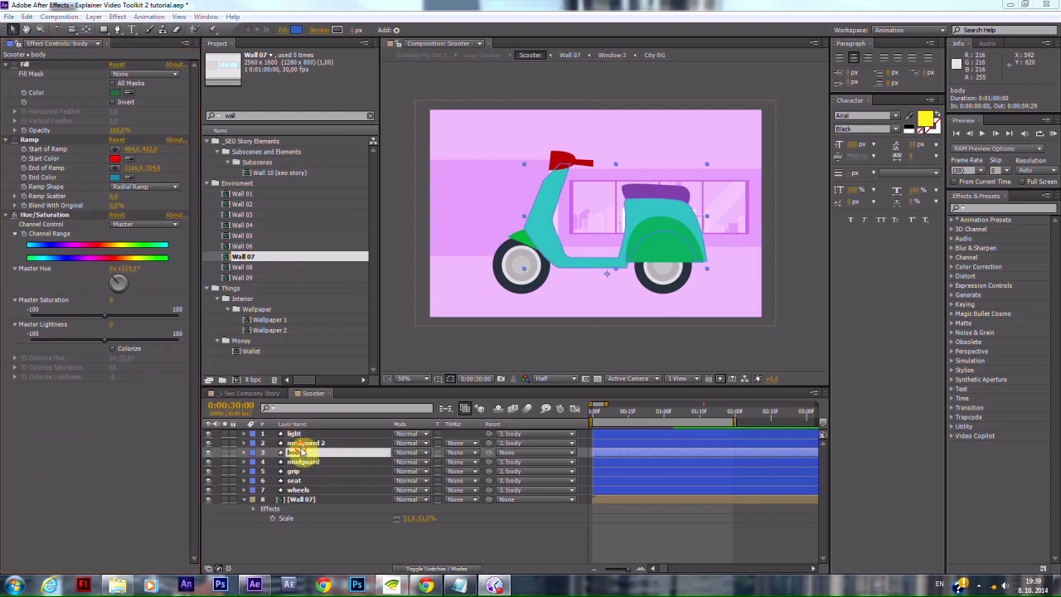
Step: Delete all effects from the body layer and reveal its Contents Fill 1 colour
left_click(244, 452)
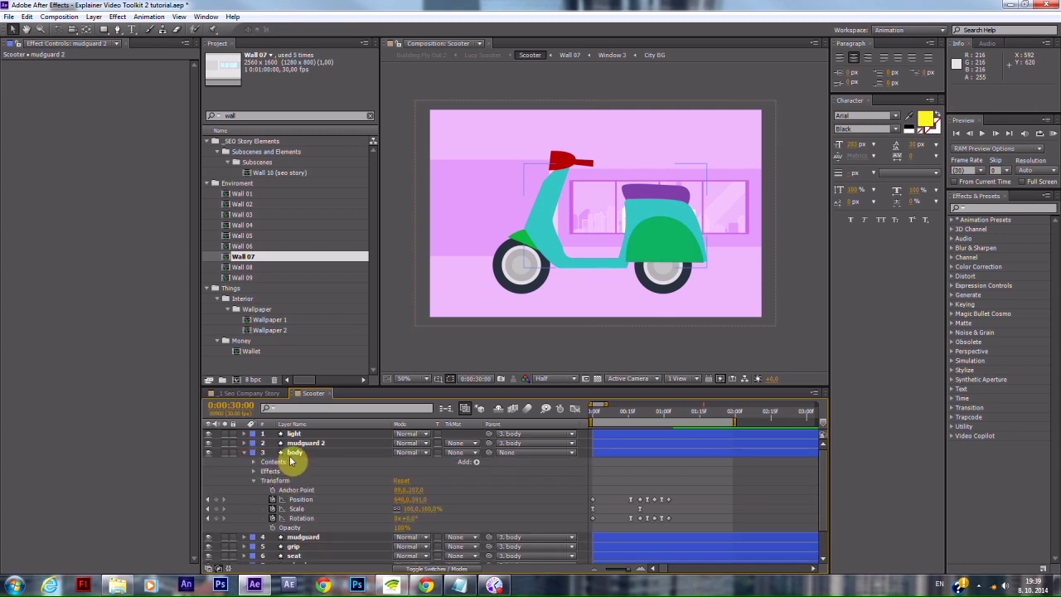
left_click(290, 454)
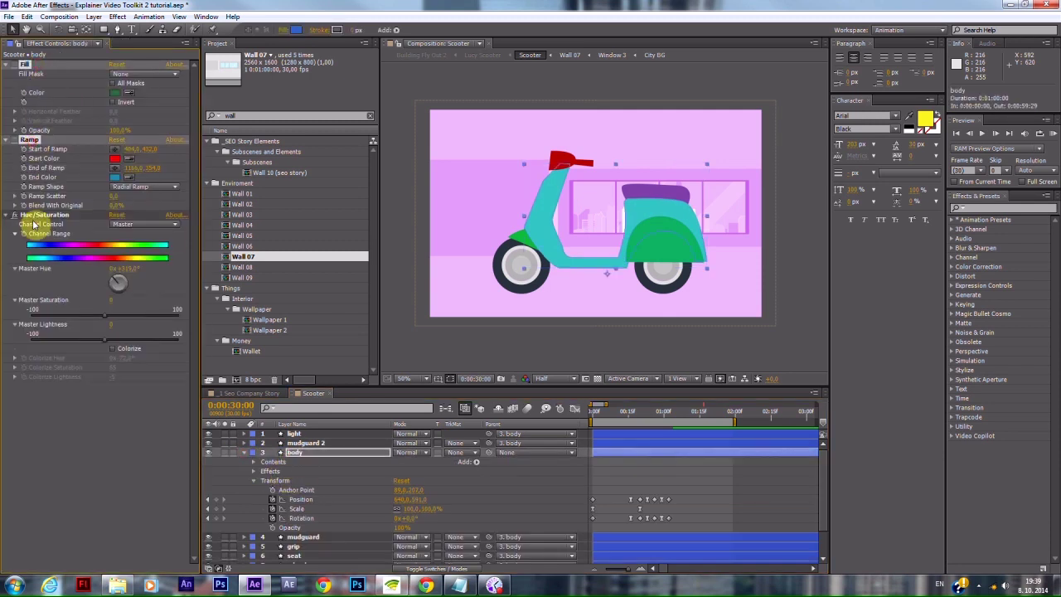
left_click(29, 215)
key("Delete")
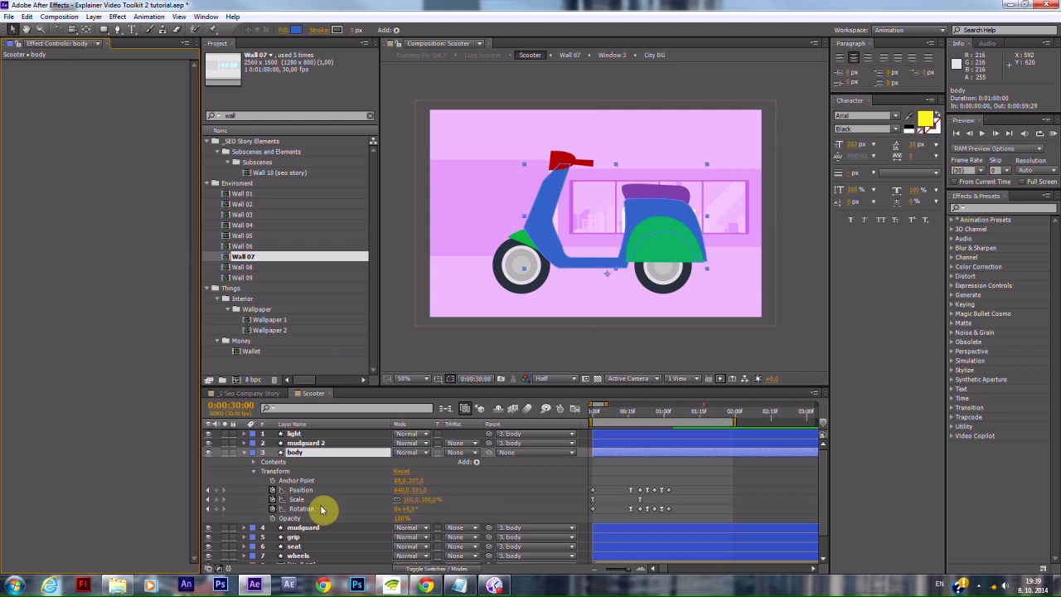
left_click(255, 462)
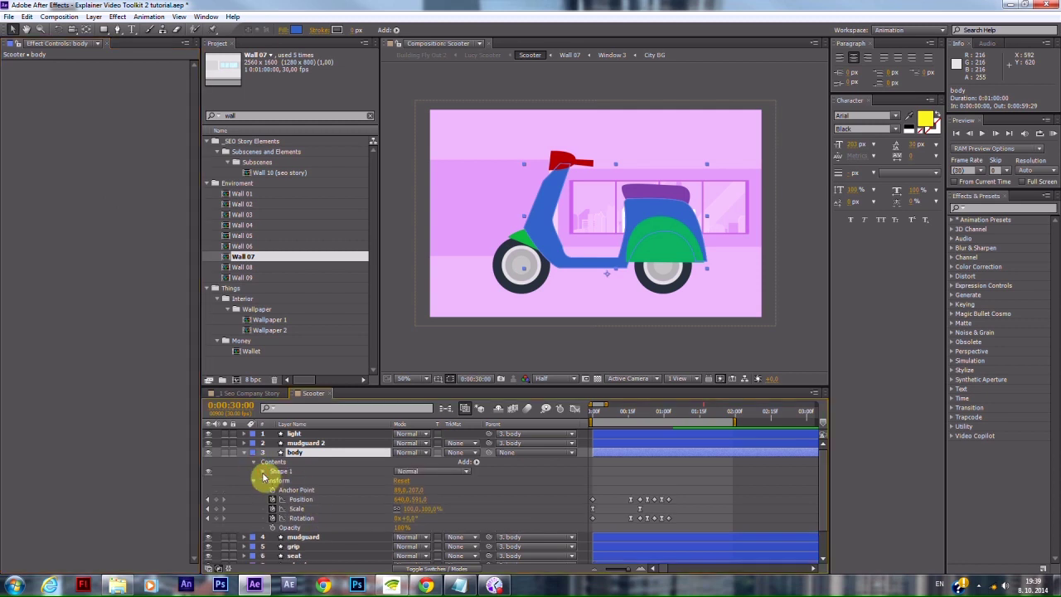
left_click(273, 499)
Step: Expand the mudguard layer's Contents > Shape 2 > Fill 1 to show its colour
scroll(403, 509, "down", 1)
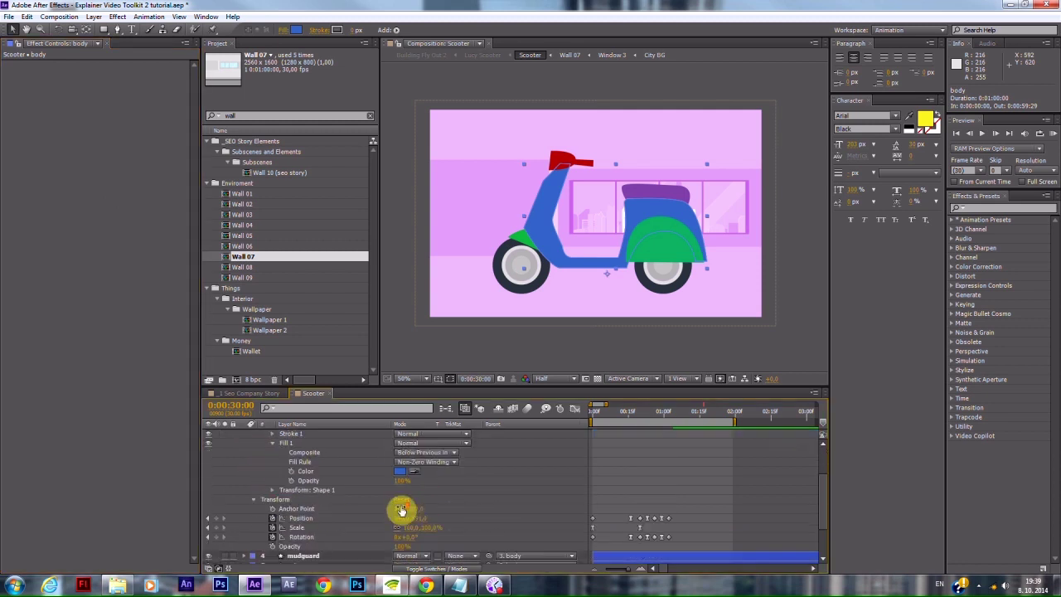
scroll(403, 509, "down", 1)
scroll(405, 498, "down", 1)
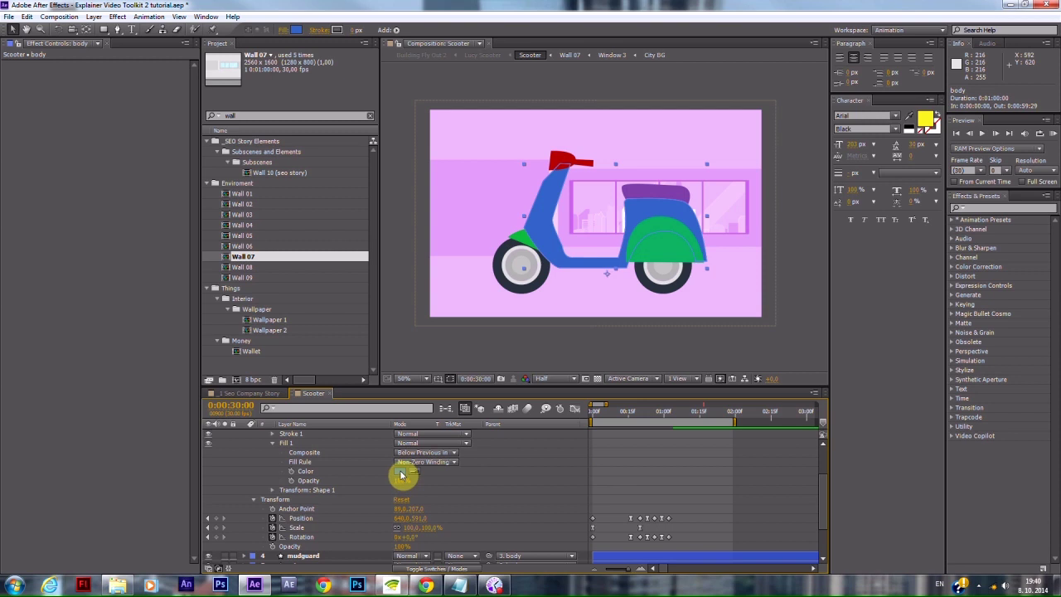
scroll(340, 502, "down", 1)
left_click(298, 528)
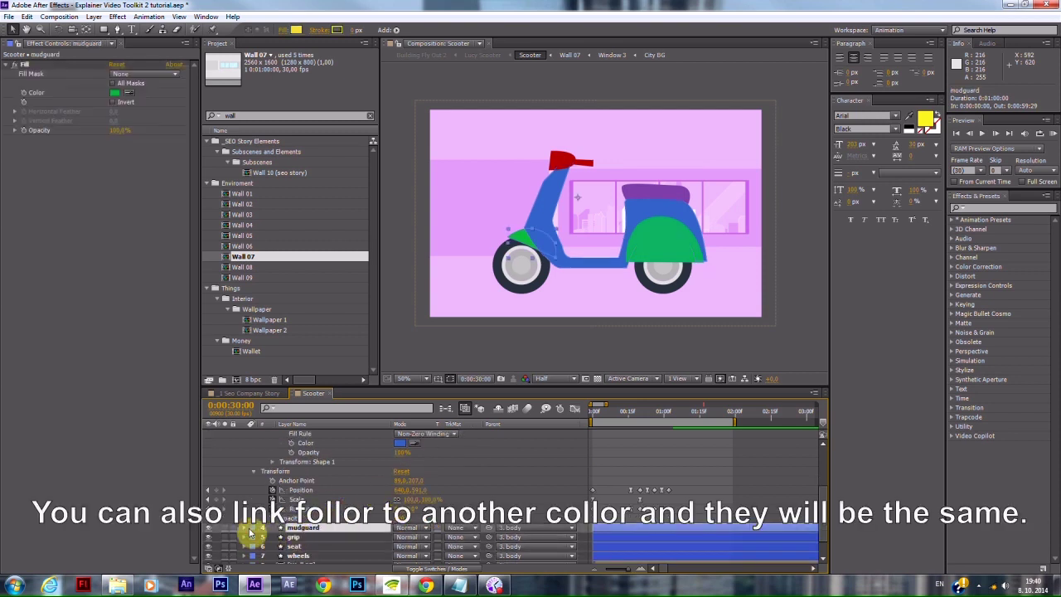
left_click(247, 528)
left_click(253, 538)
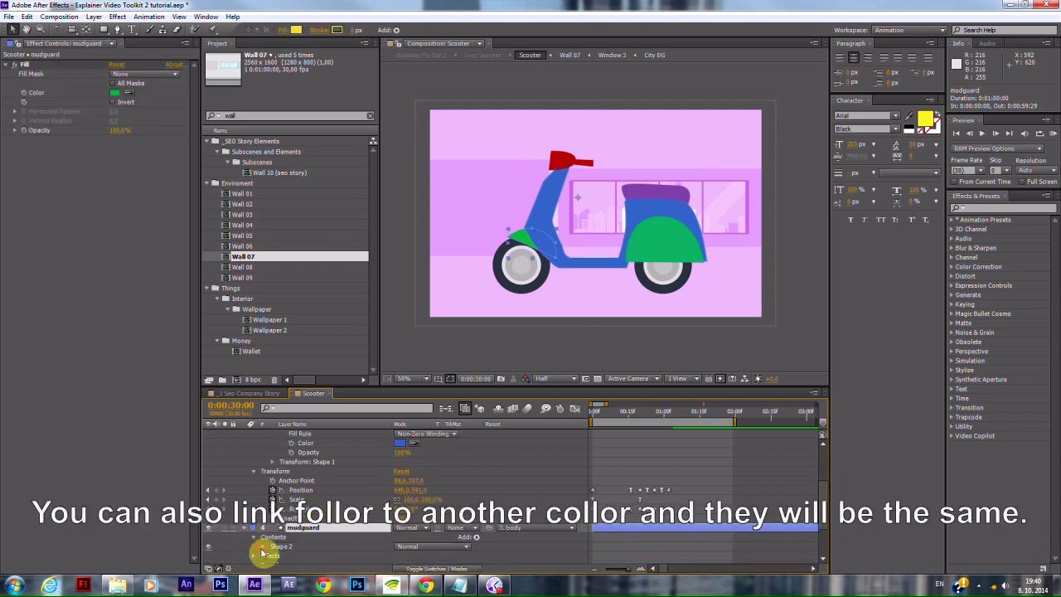
left_click(262, 548)
left_click(271, 549)
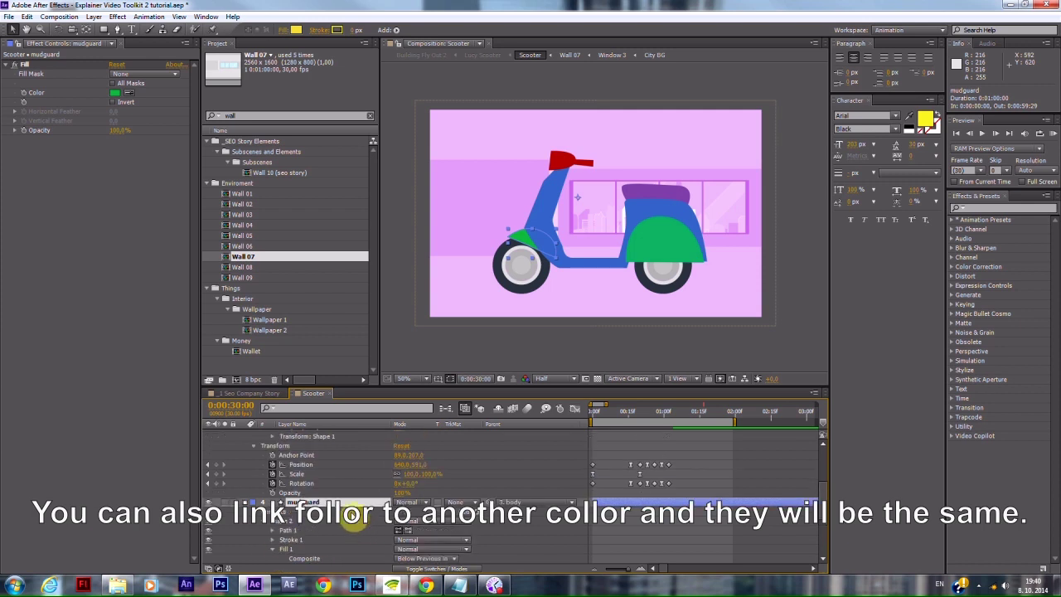
Step: Pick-whip an expression on the body's Fill 1 Color to the mudguard's fill colour, then search the project for 'rich'
left_click_drag(458, 368, 458, 251)
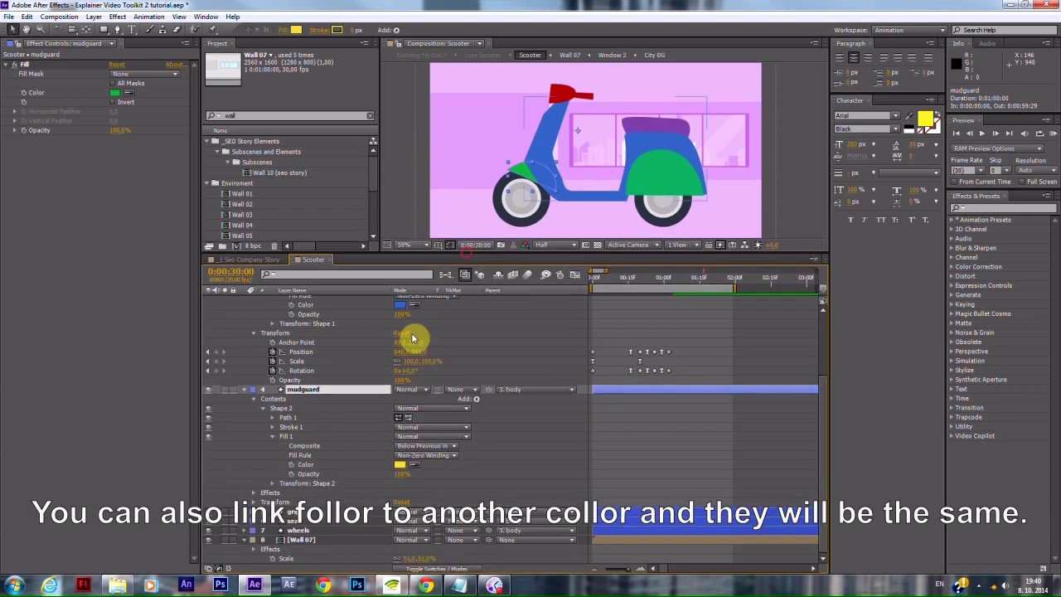
scroll(301, 324, "up", 1)
left_click(292, 333, "alt")
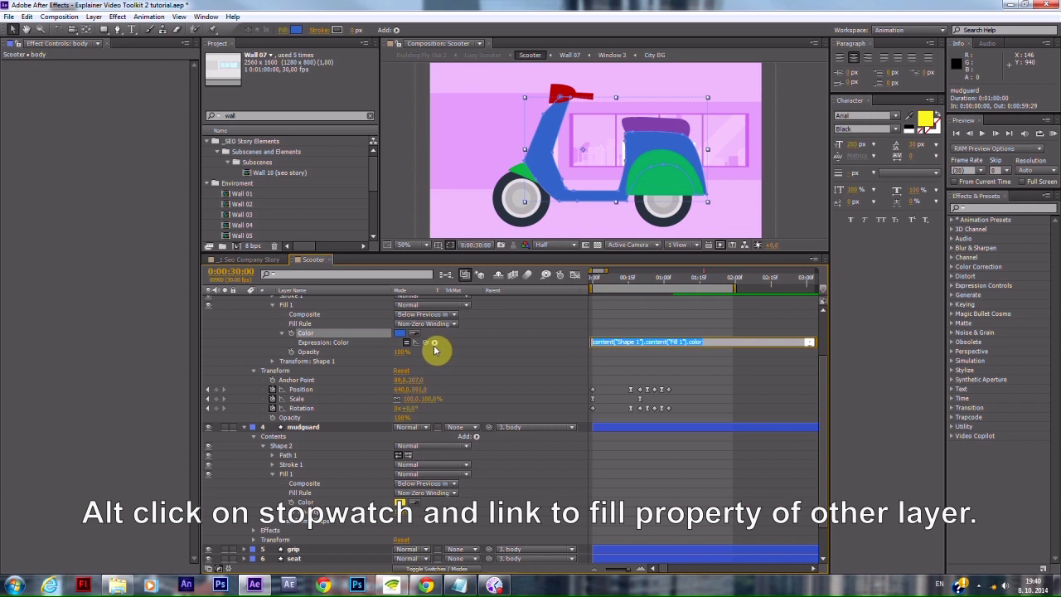
left_click_drag(427, 345, 305, 503)
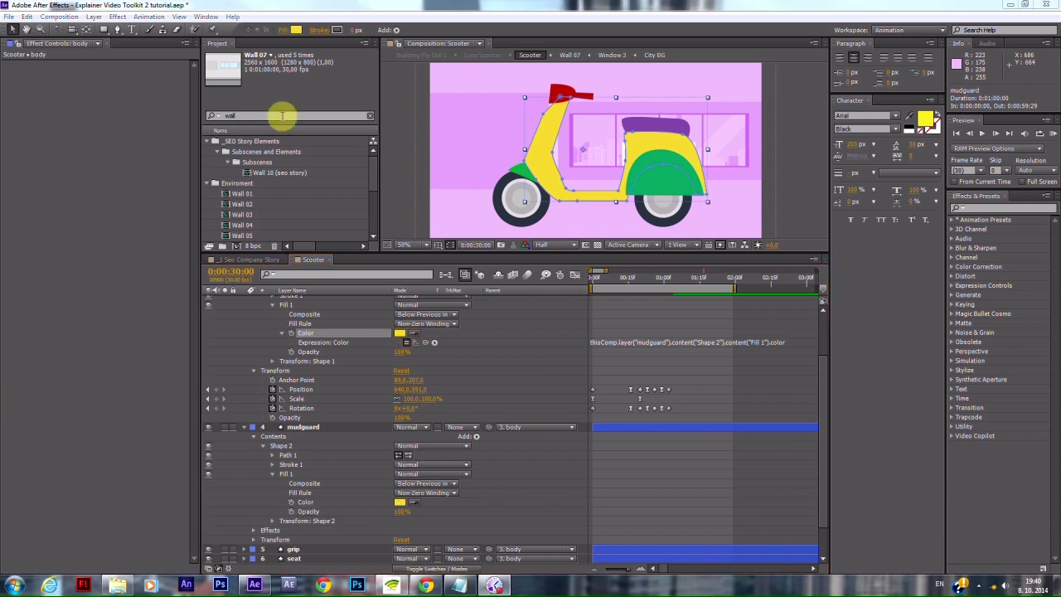
left_click_drag(280, 115, 213, 114)
type("rich")
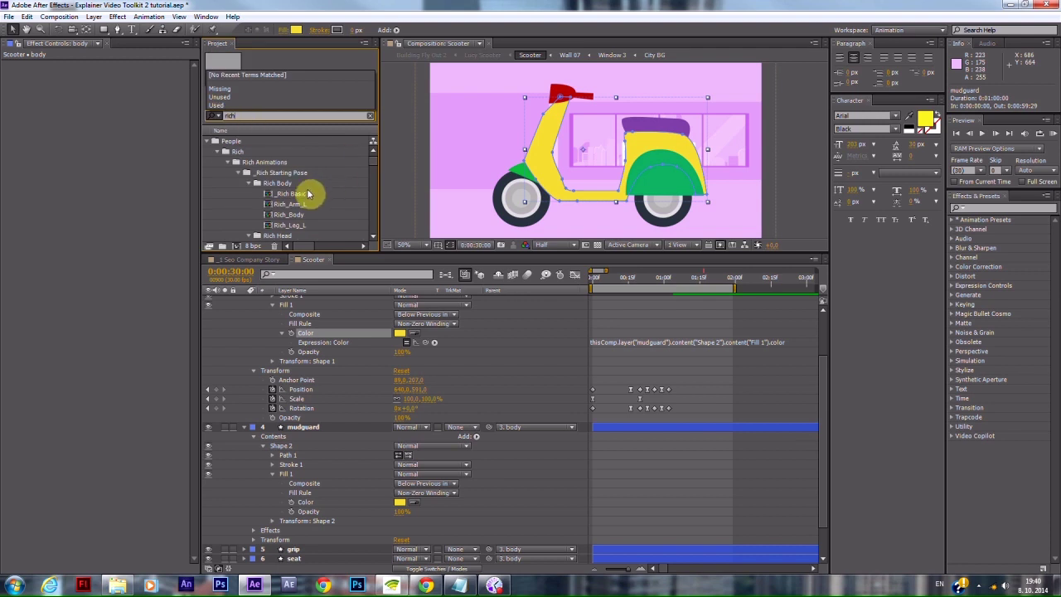
Step: Collapse the Rich Body and Rich Head folders and open the _Rich_Skin_Control composition
left_click(307, 196)
scroll(297, 189, "down", 2)
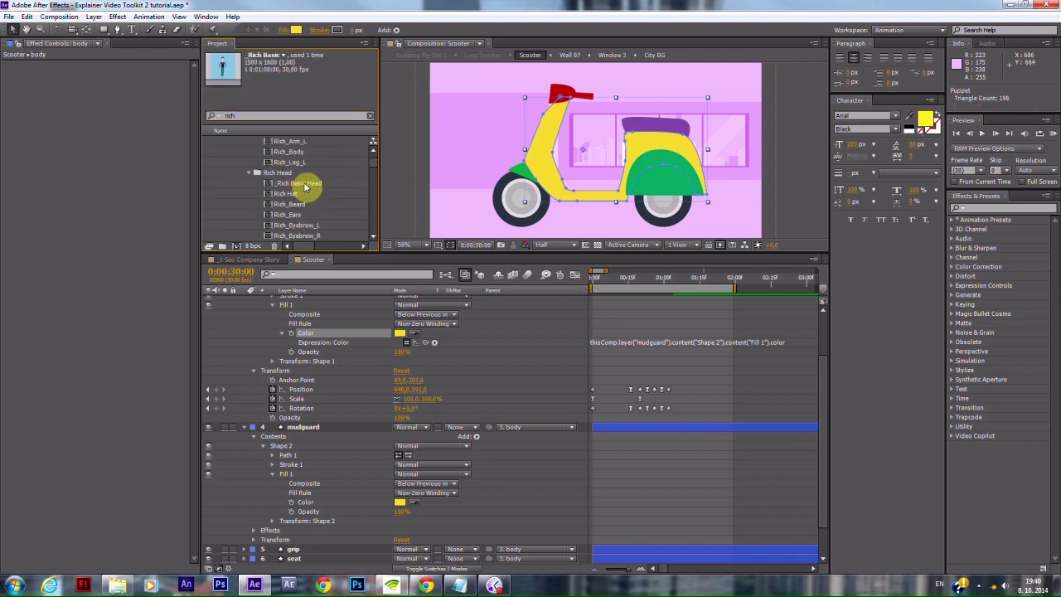
scroll(304, 186, "up", 1)
left_click(248, 152)
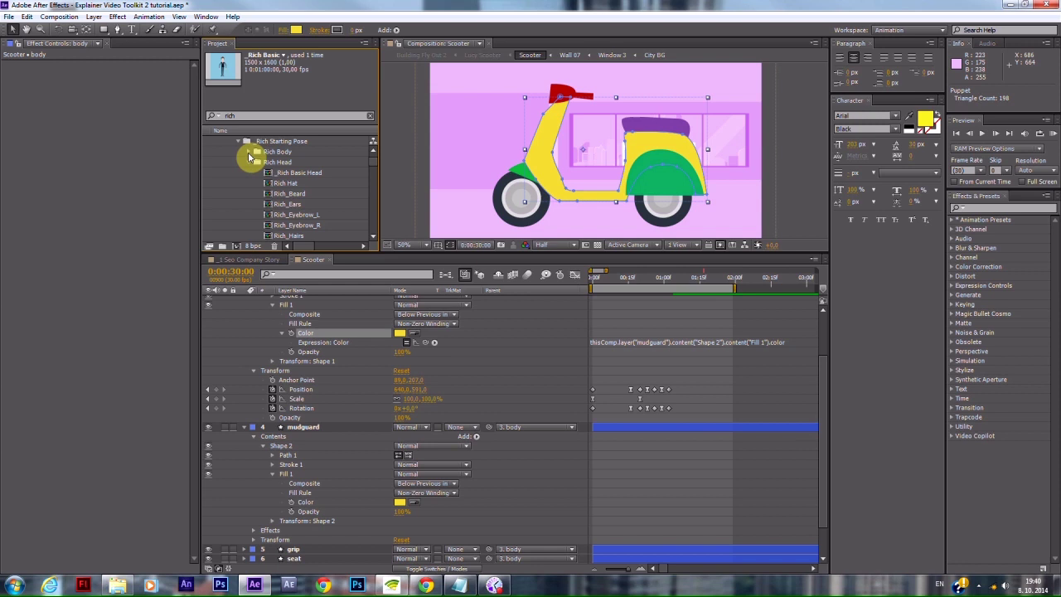
left_click(248, 161)
left_click(288, 174)
double_click(287, 176)
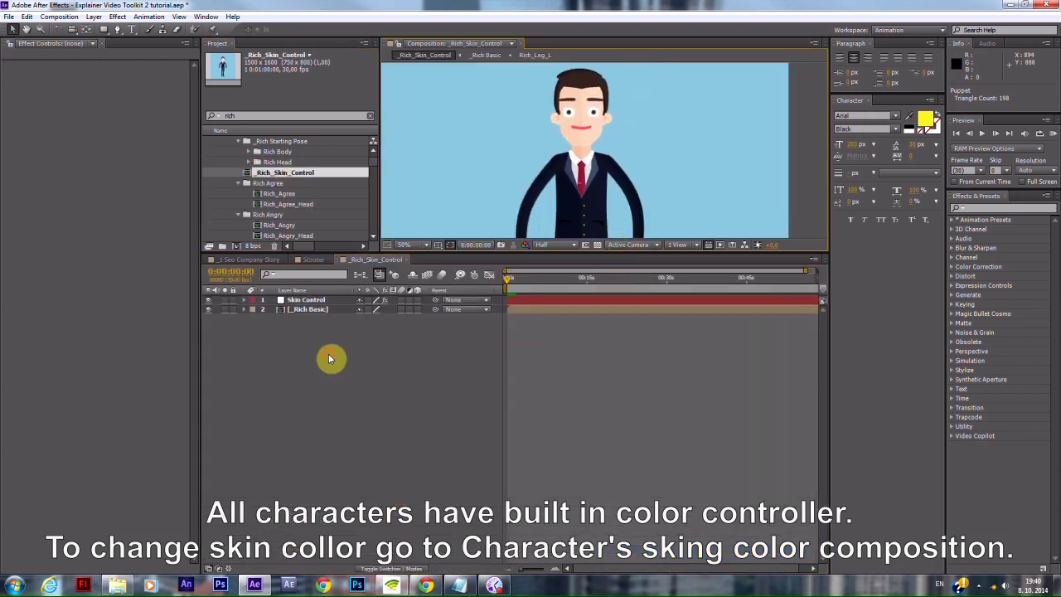
Step: Change the Skin Control layer's Color Control to a pale yellow-orange beige
left_click(312, 310)
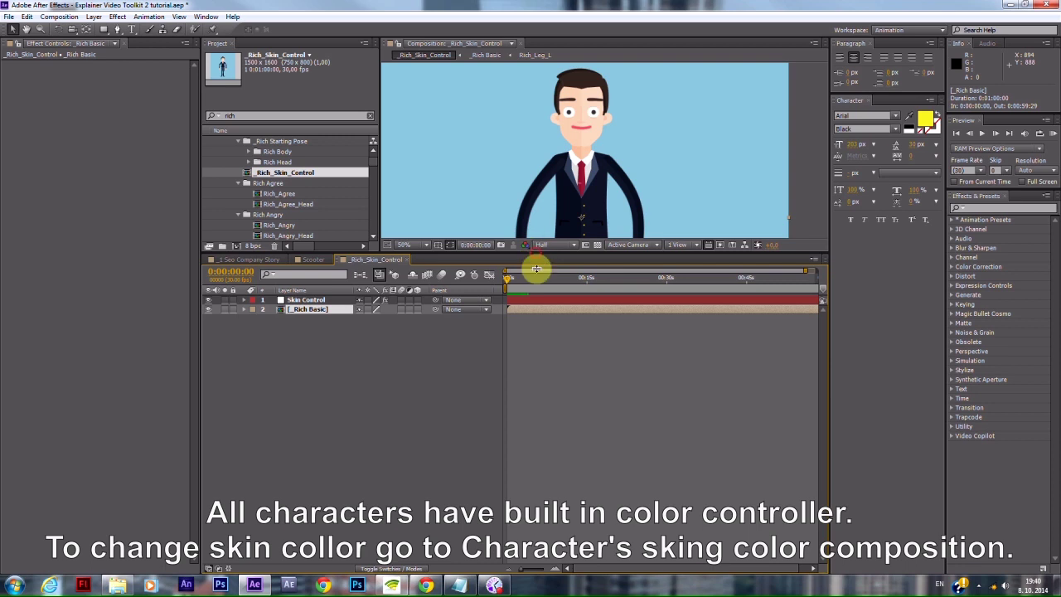
left_click_drag(536, 269, 535, 444)
left_click(298, 475)
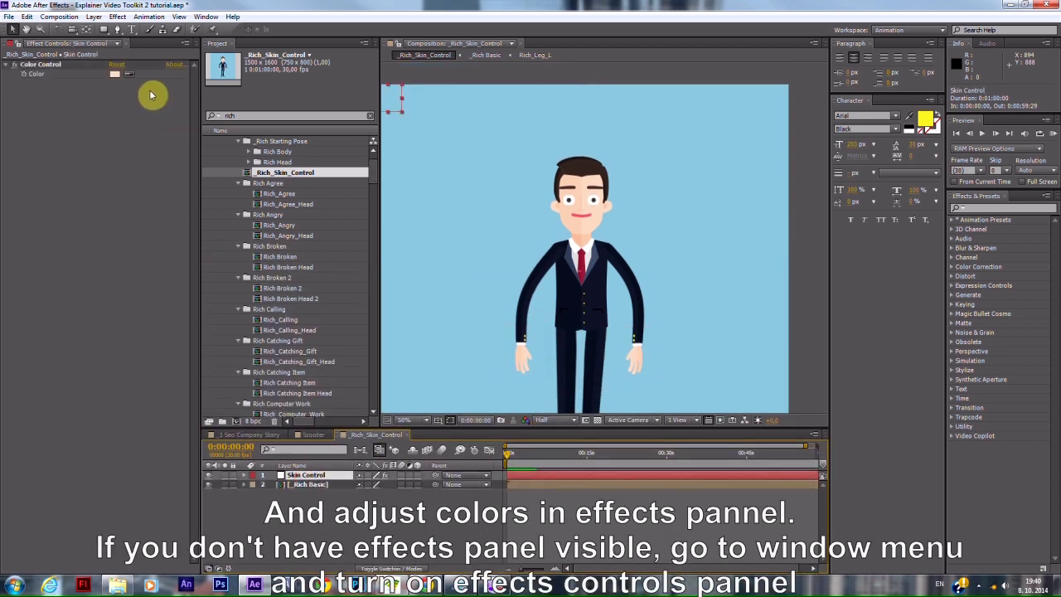
left_click(114, 74)
mouse_move(135, 360)
left_mouse_down()
mouse_move(169, 354)
mouse_move(128, 359)
left_mouse_up()
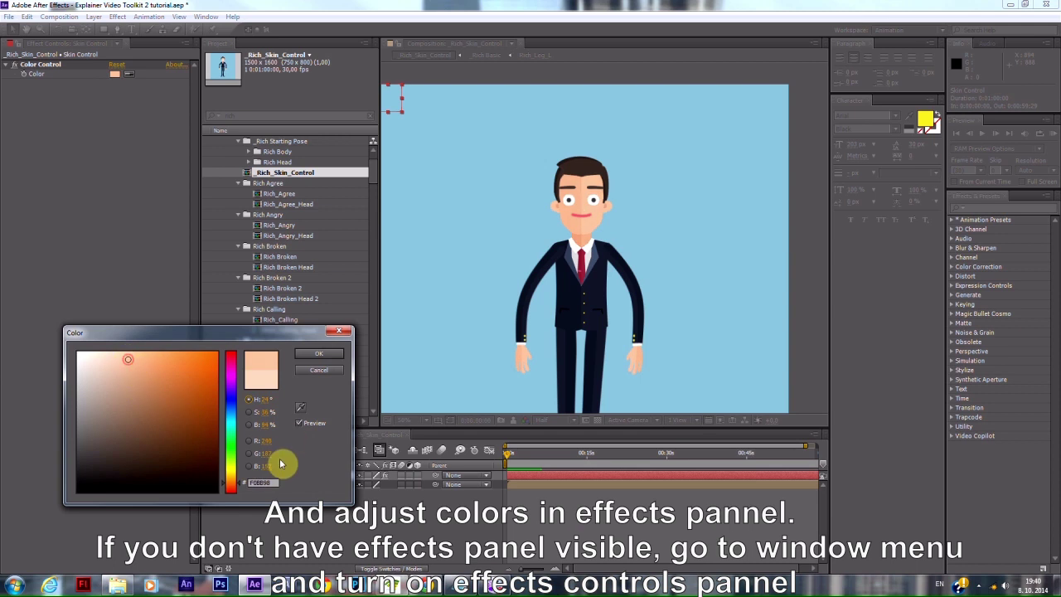
left_click_drag(230, 481, 230, 469)
mouse_move(131, 357)
left_mouse_down()
mouse_move(108, 355)
mouse_move(104, 371)
left_mouse_up()
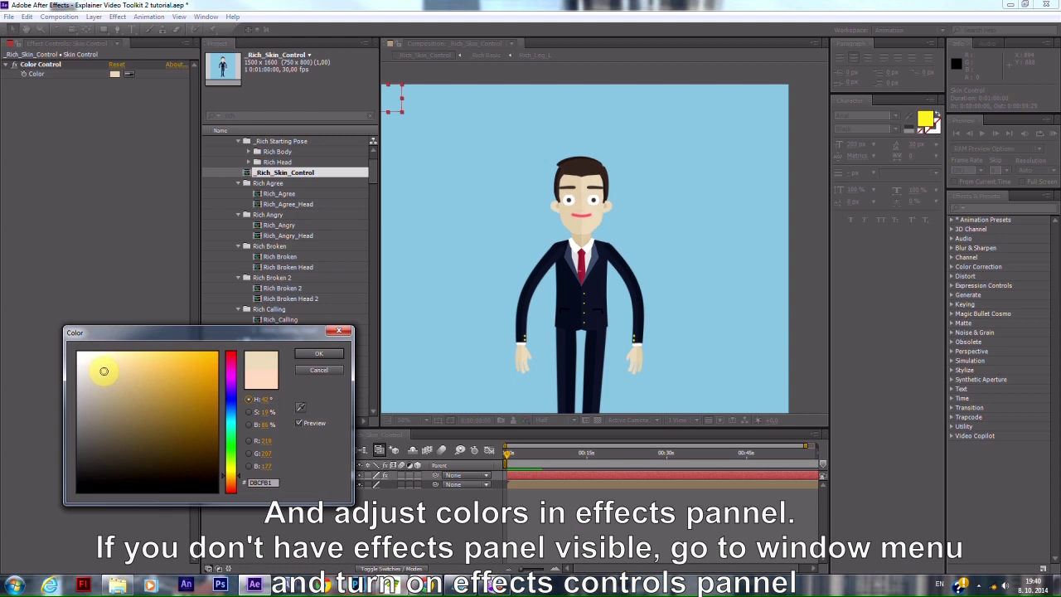
left_click(320, 354)
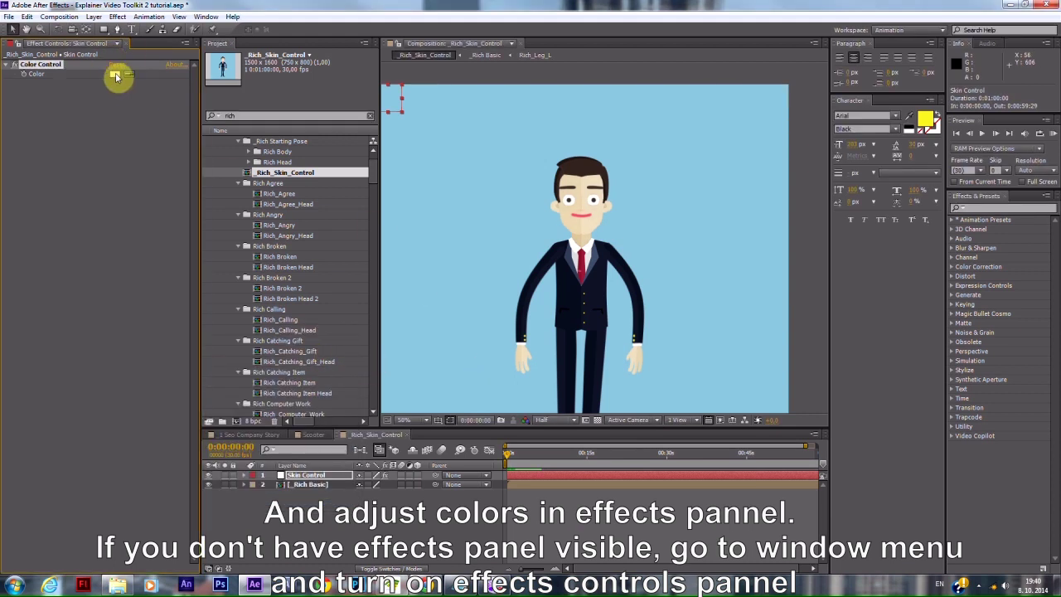
Step: Open _Rich Basic, then Rich_Arm_L, and show Hand - 2's colour expression linking to Skin Control
double_click(309, 484)
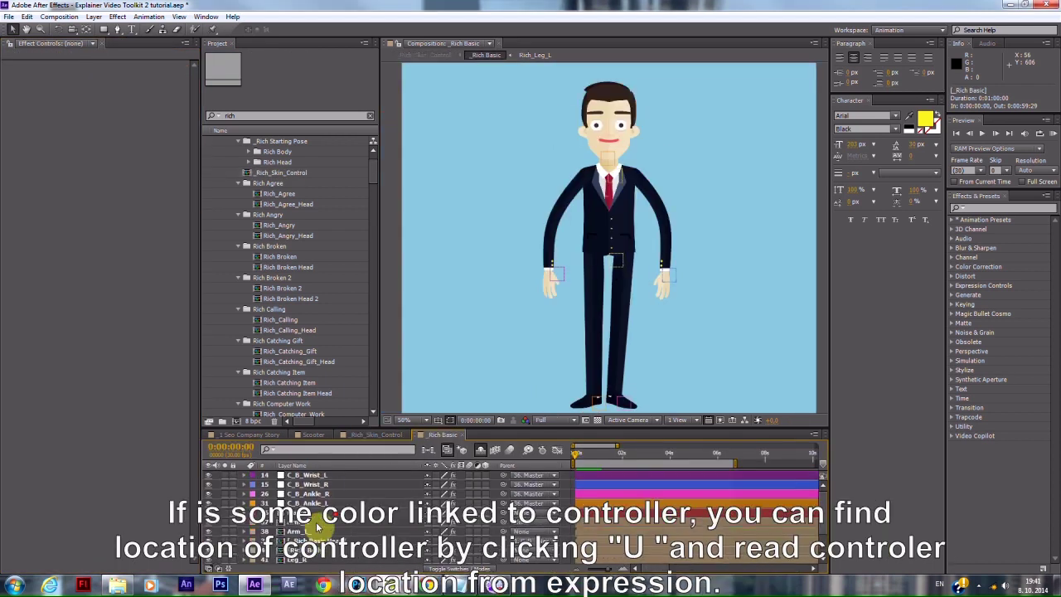
double_click(310, 532)
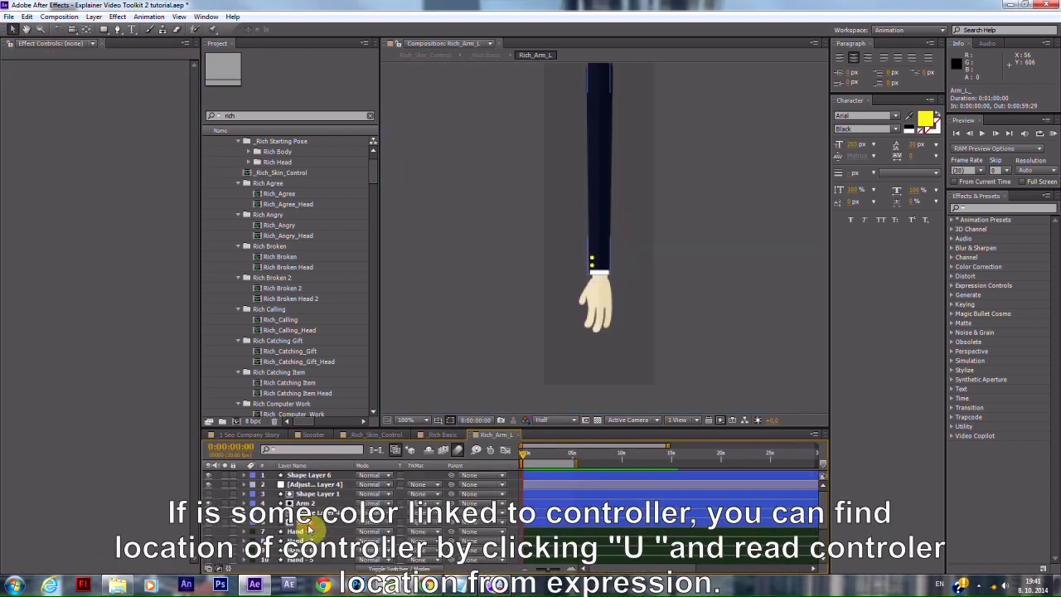
left_click(308, 522)
left_click_drag(419, 427, 414, 307)
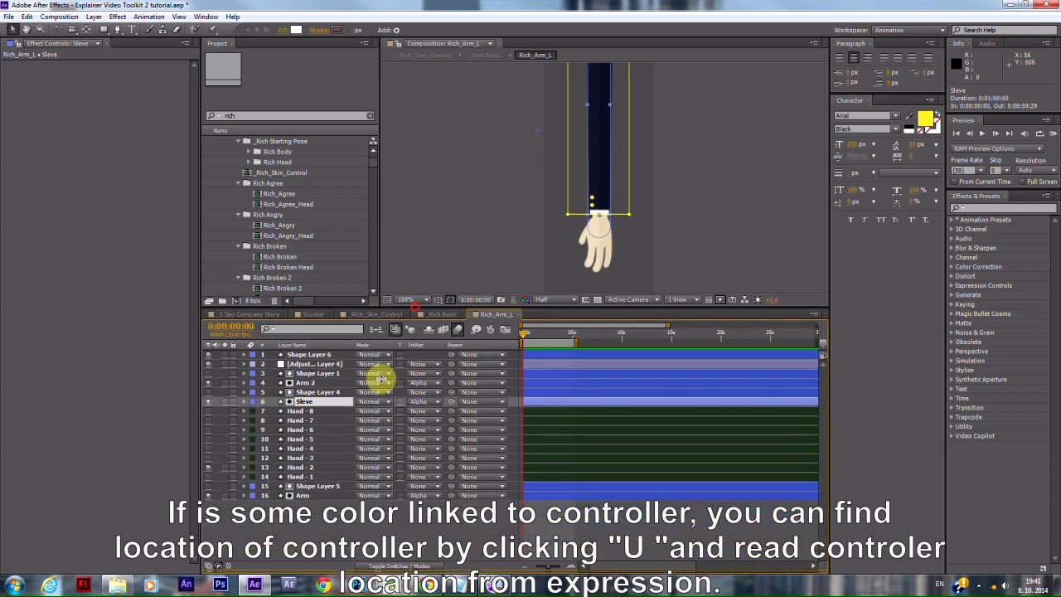
left_click(300, 468)
key("u")
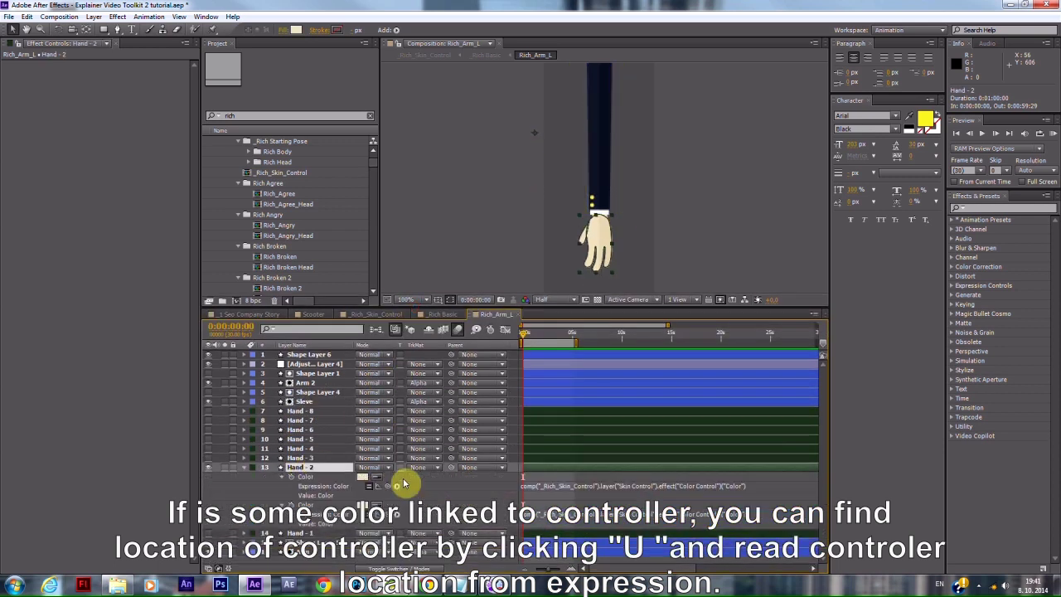
left_click(560, 488)
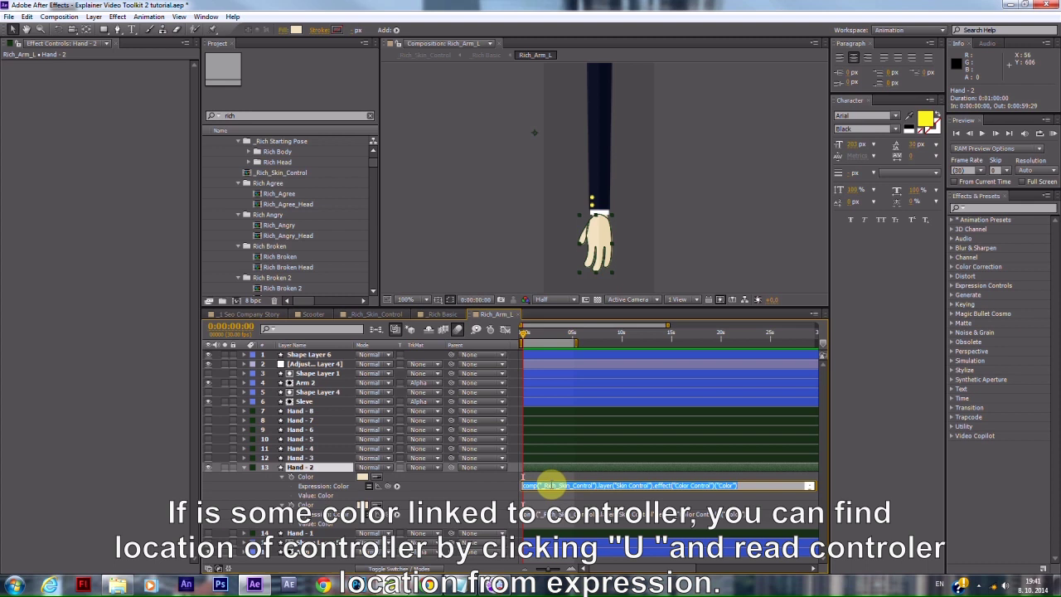